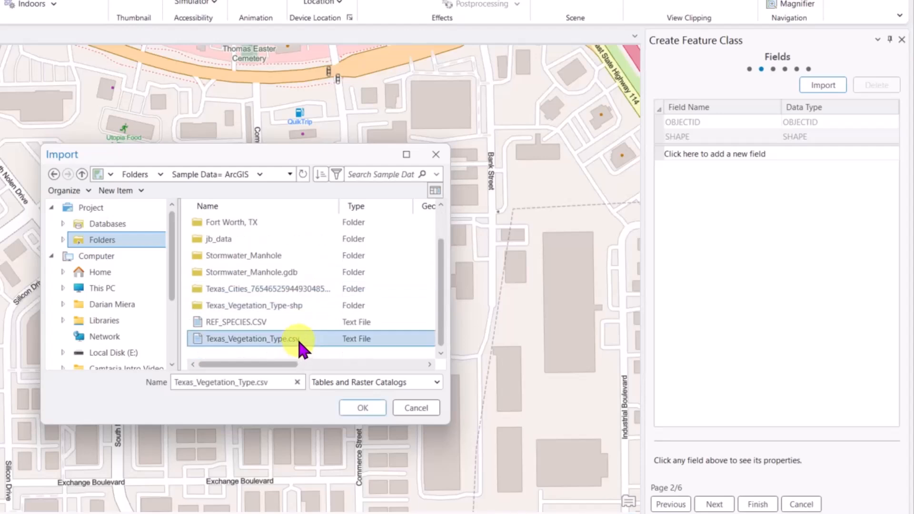
- Import the vegetation CSV's fields and add a new Text field named Description
click(362, 408)
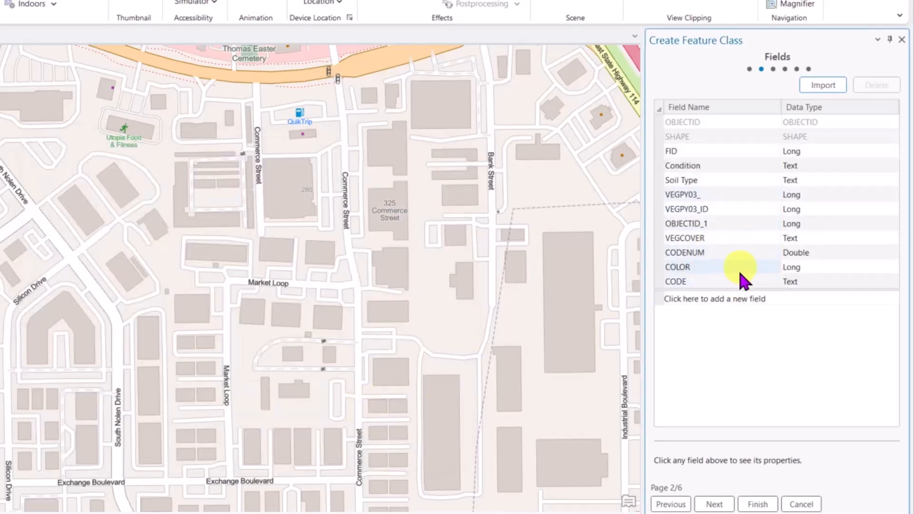
click(739, 298)
text(Description)
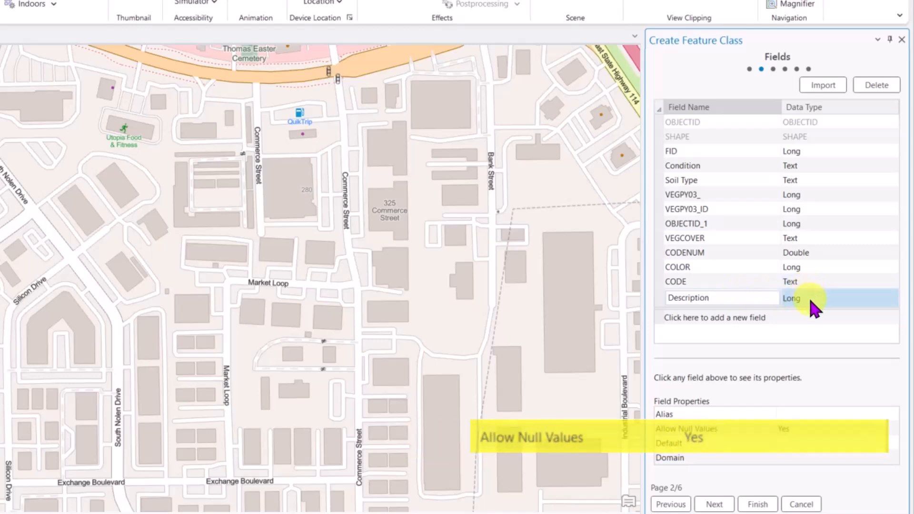
click(839, 297)
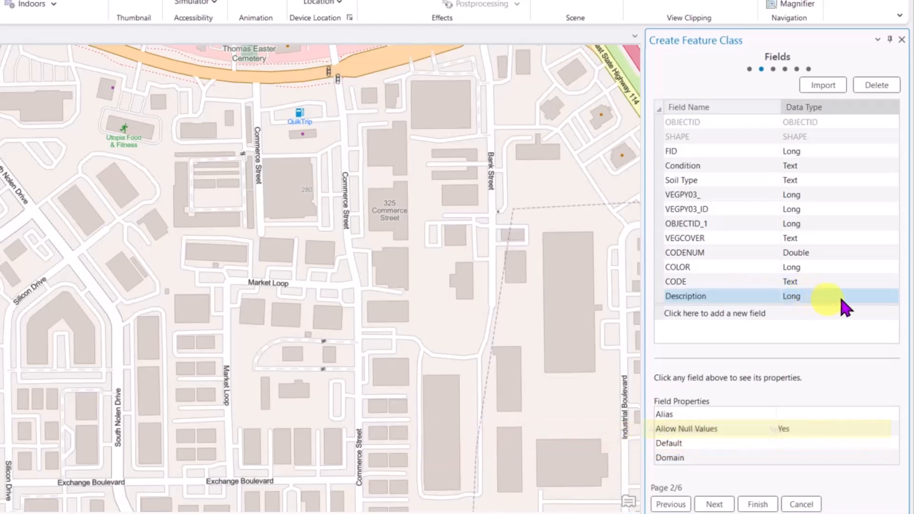
click(840, 297)
click(835, 379)
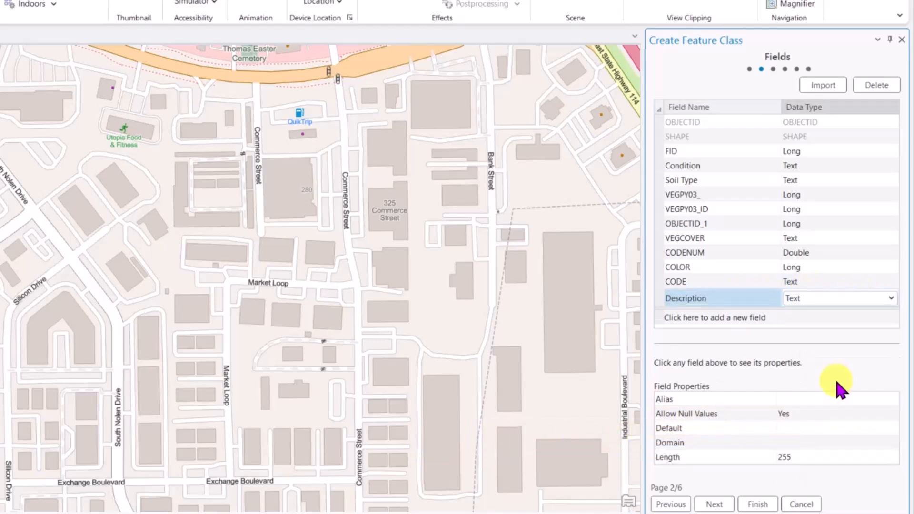
- Set the Description field's alias to Description and continue to the spatial reference settings
click(822, 398)
click(823, 398)
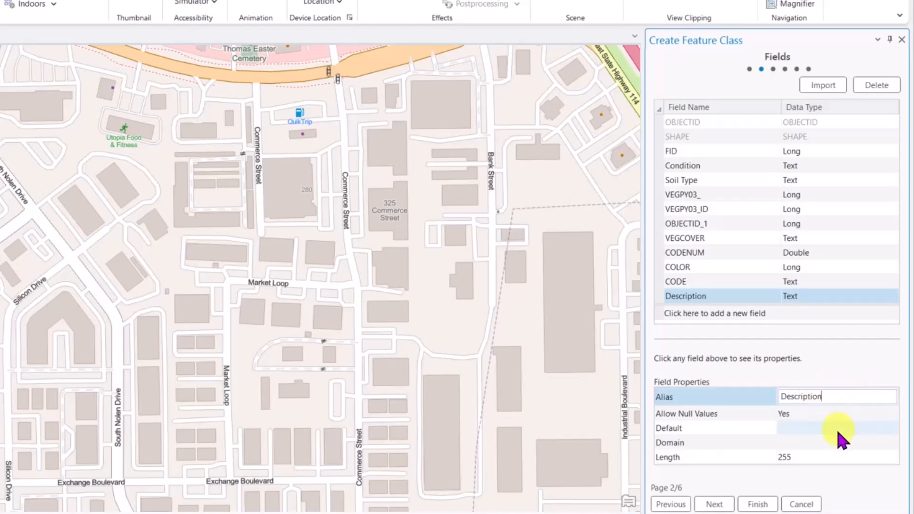
click(826, 225)
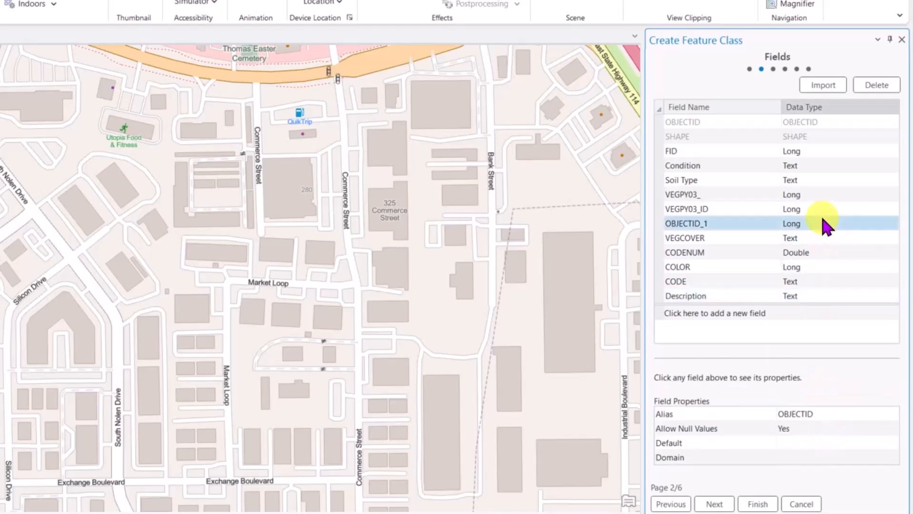
click(728, 503)
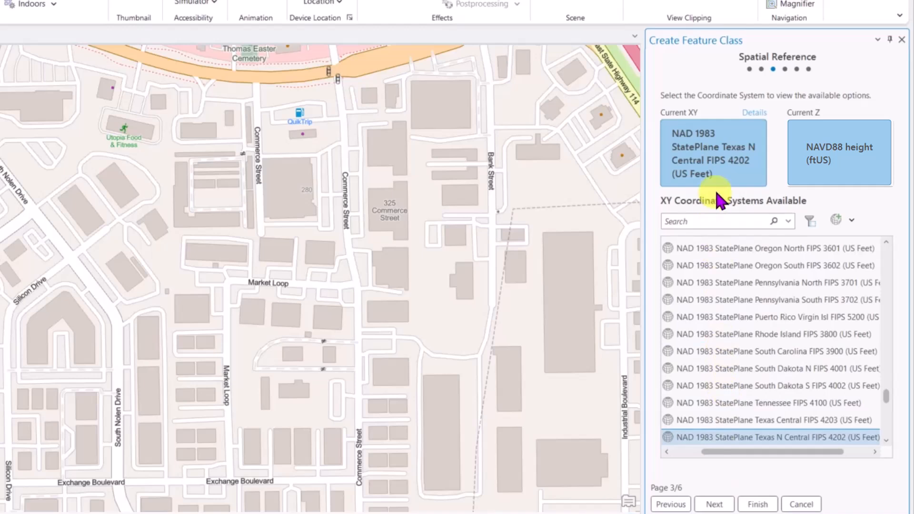
- Keep the Texas N Central coordinate system and the default tolerance and resolution, then create Area_Anomalies
click(713, 504)
click(714, 504)
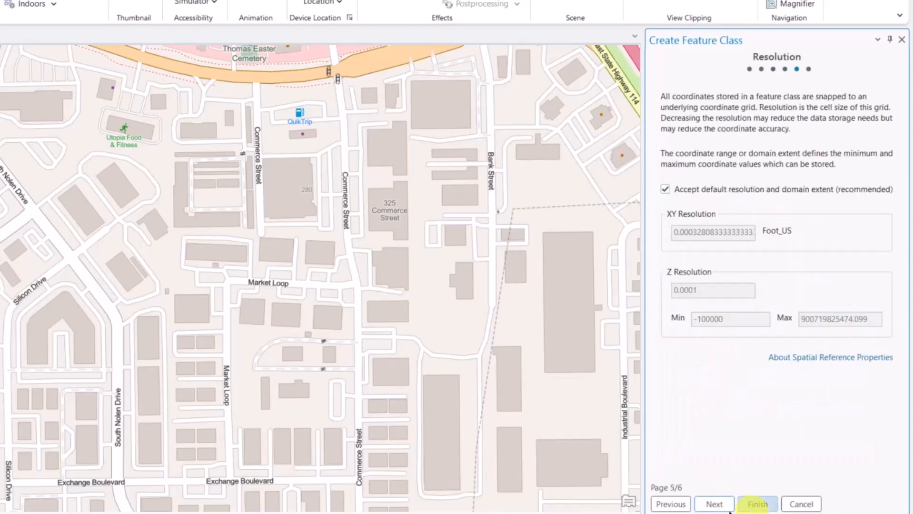
click(728, 508)
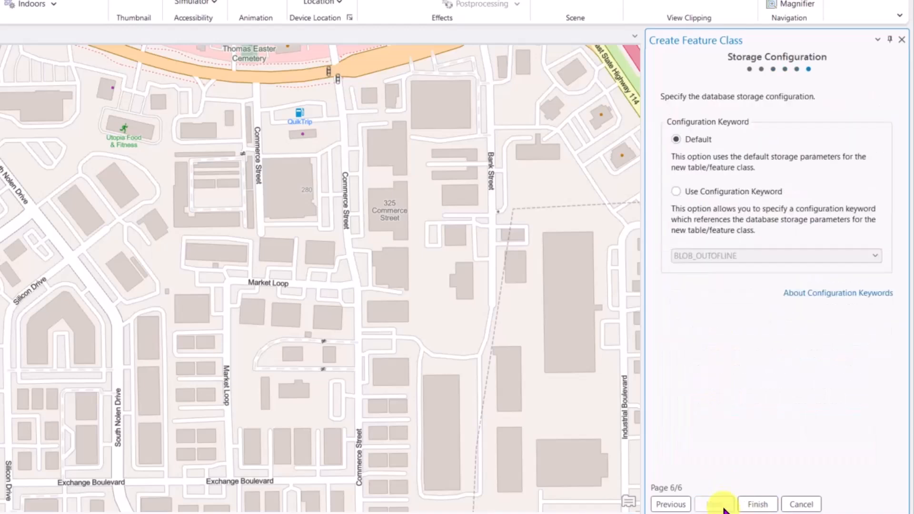
click(756, 506)
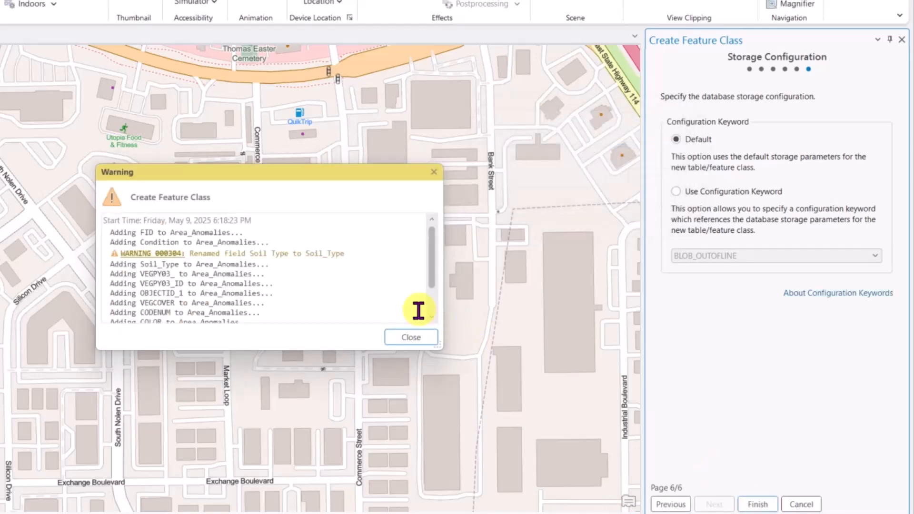
click(414, 333)
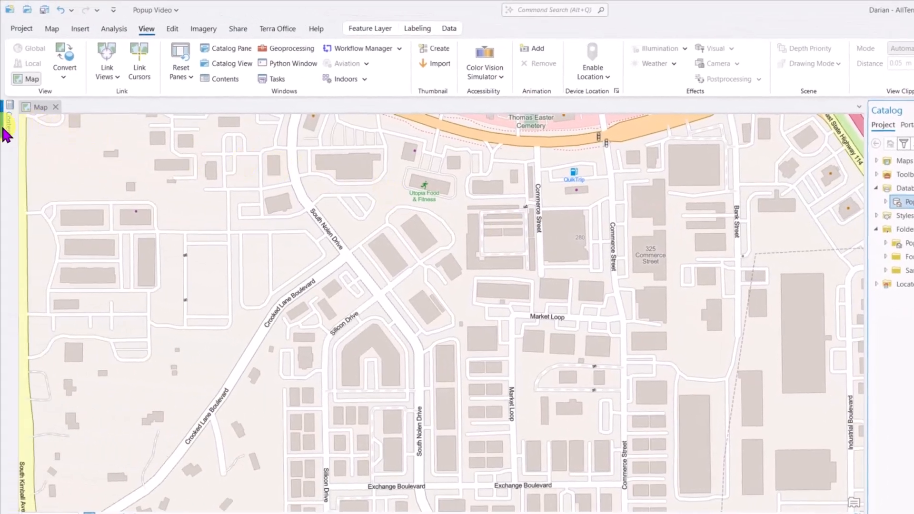
- Open the empty Anomalies attribute table from the Contents pane
click(1, 123)
right_click(79, 194)
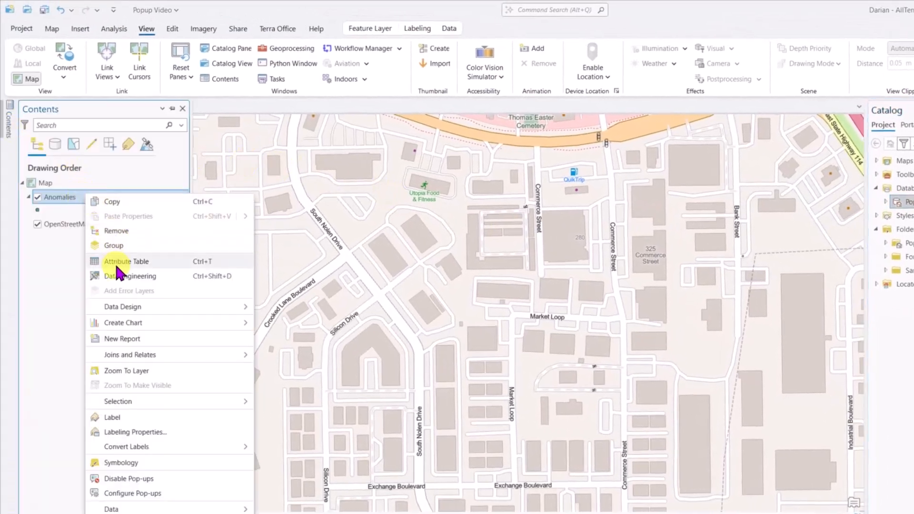
click(114, 261)
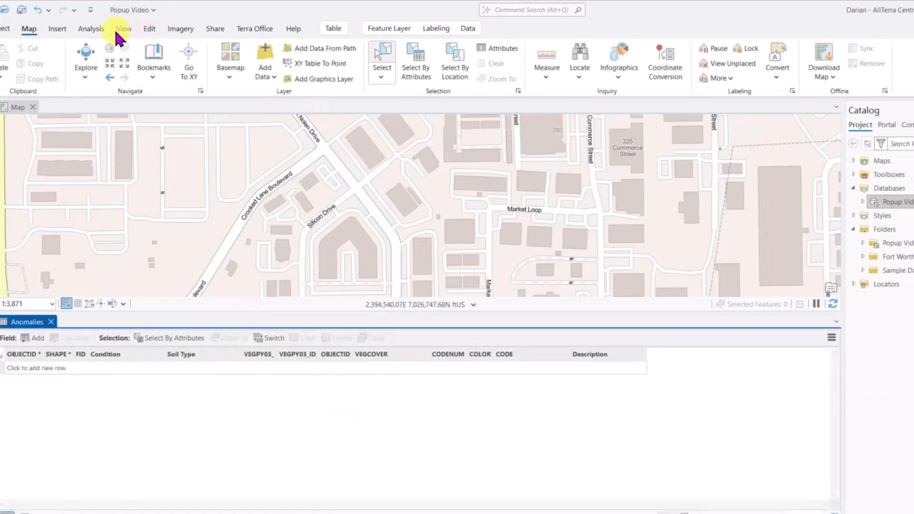
- Search the Geoprocessing tools for 'Add g' to find Add GPS Metadata Fields
click(91, 29)
click(10, 61)
text(select by attr)
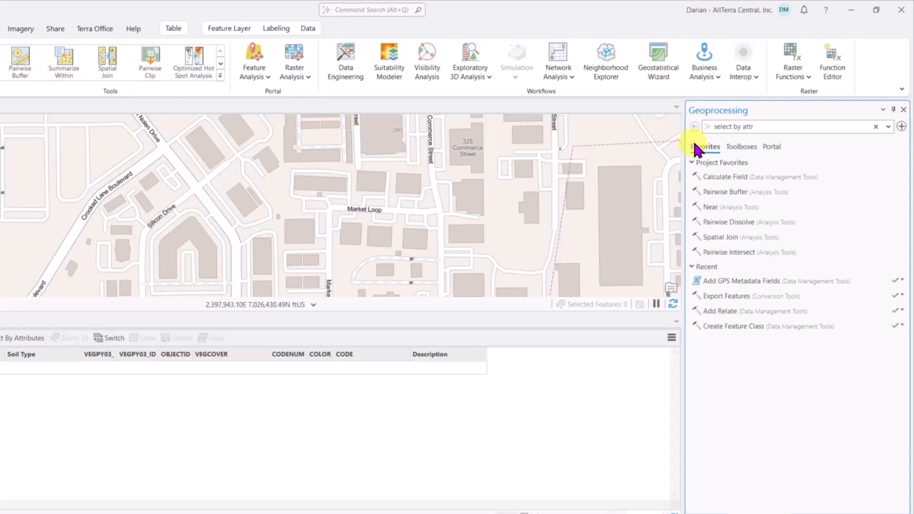
text(Add)
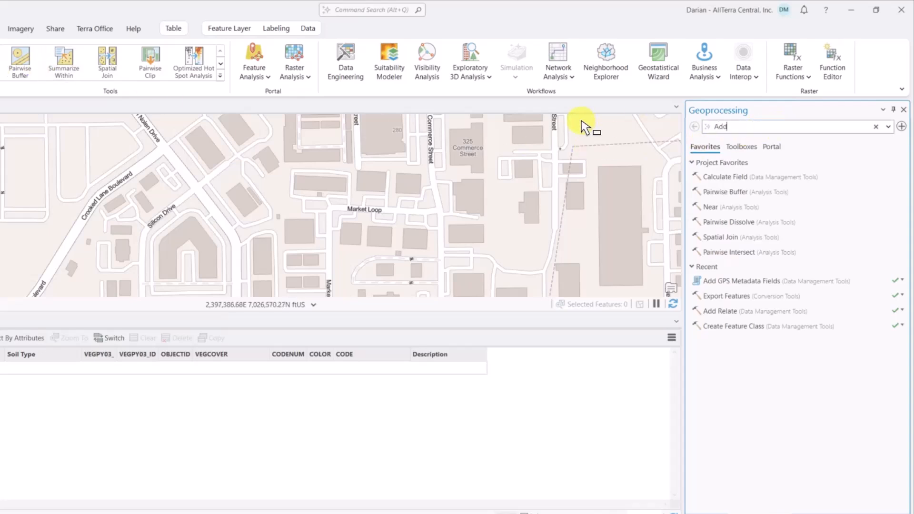
text( gps)
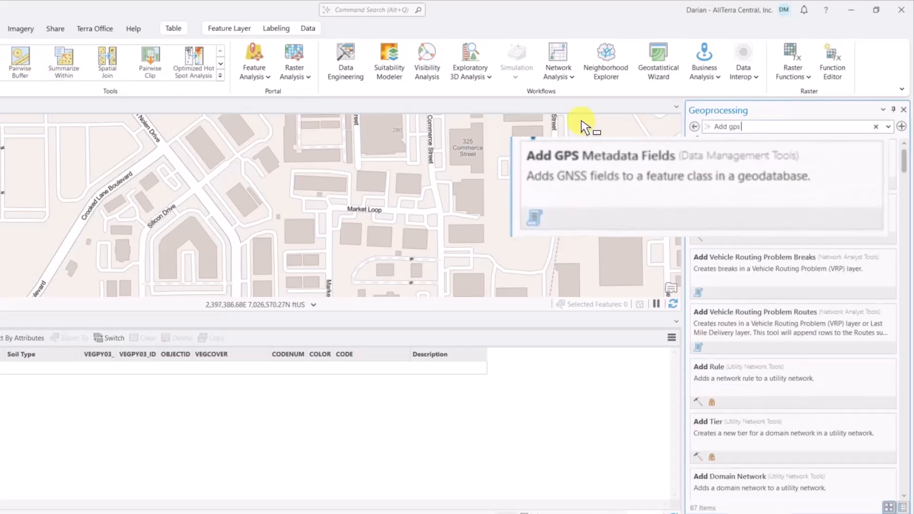
- Run Add GPS Metadata Fields with Anomalies as the input features
click(733, 145)
click(885, 189)
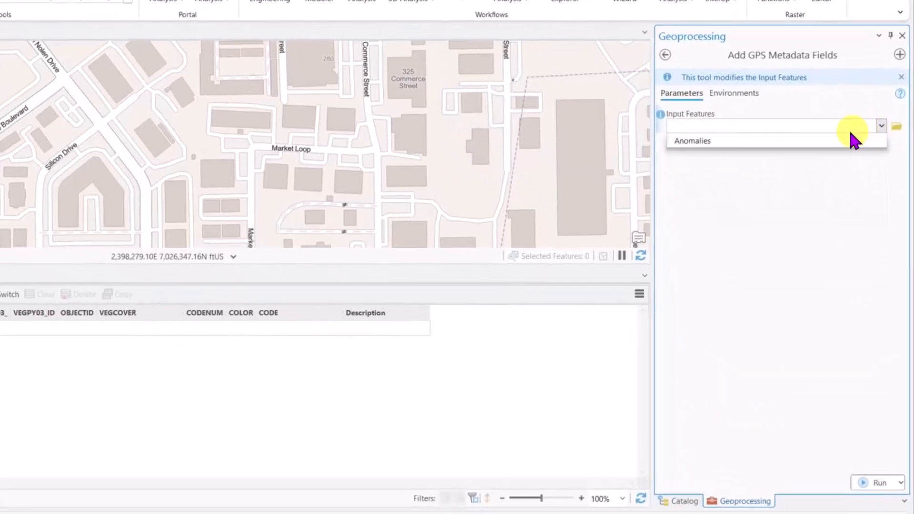
click(872, 200)
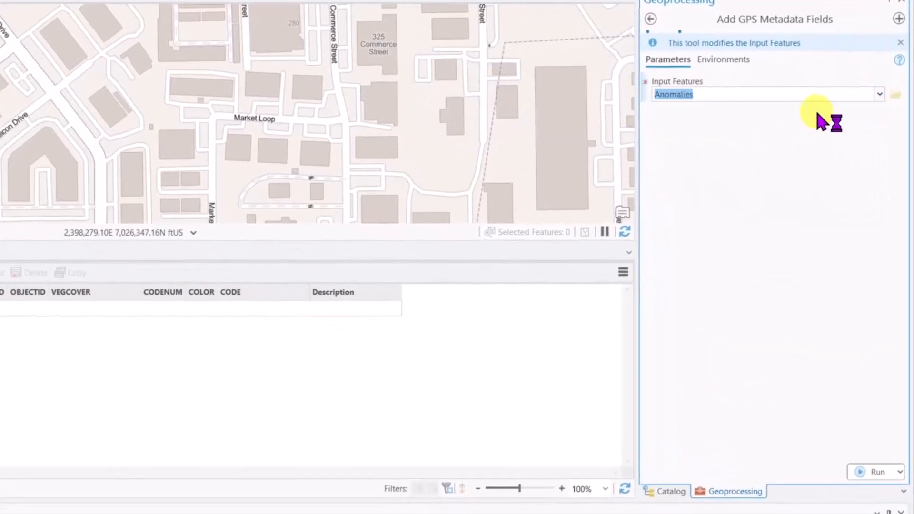
click(863, 471)
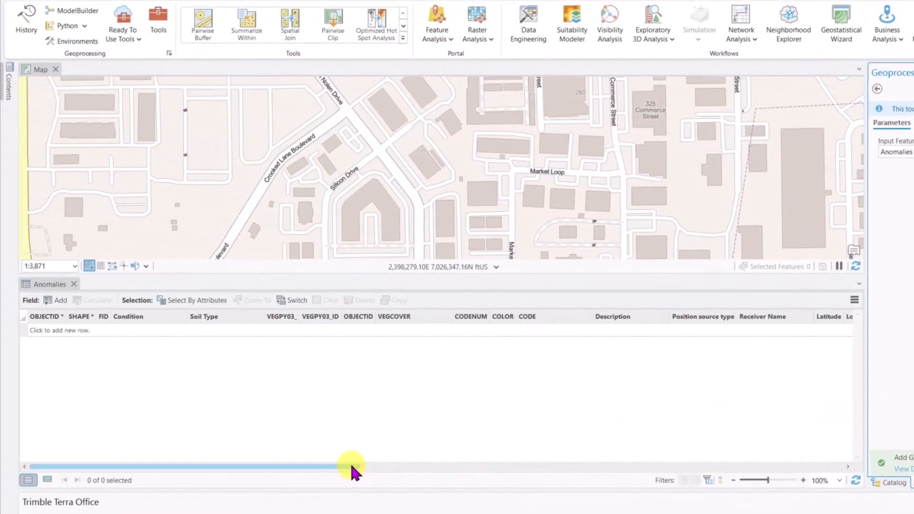
- Check the new GPS columns such as Latitude and PDOP, then close Geoprocessing and the table
drag(17, 469, 68, 474)
drag(394, 473, 830, 488)
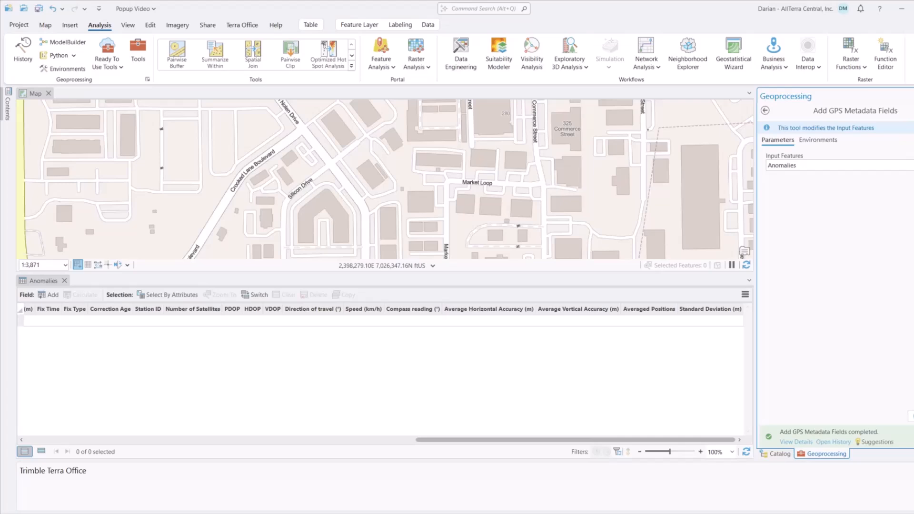
click(913, 97)
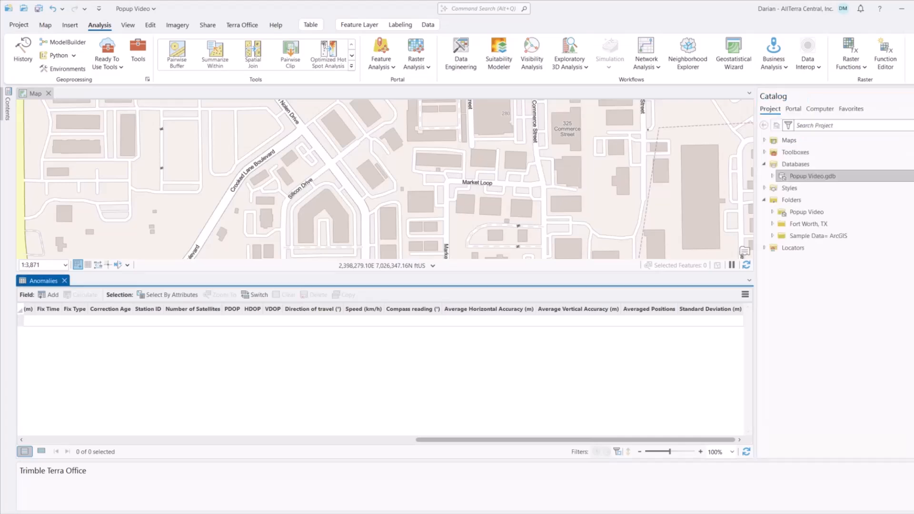
click(65, 280)
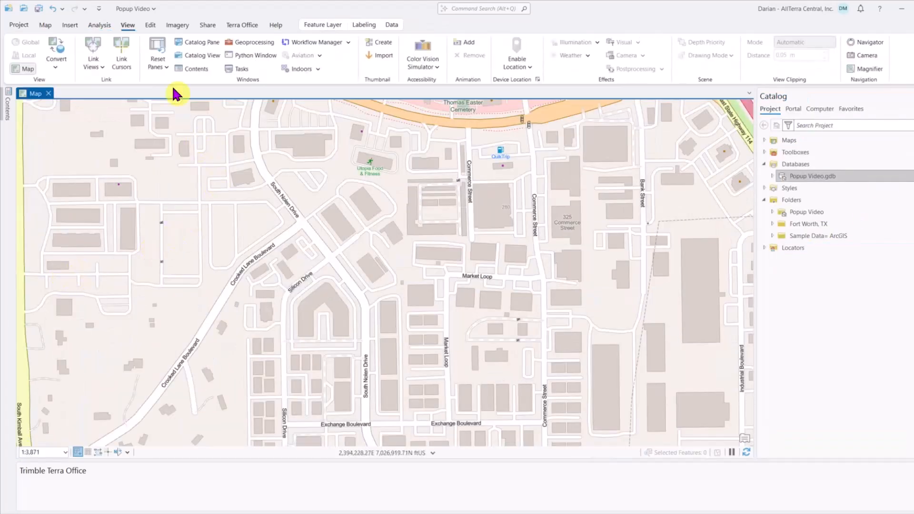
click(151, 25)
click(301, 54)
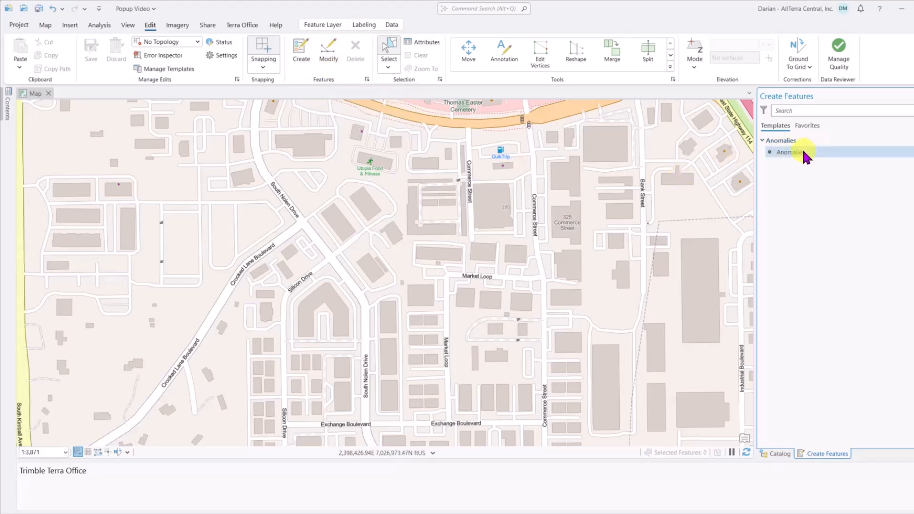
click(804, 153)
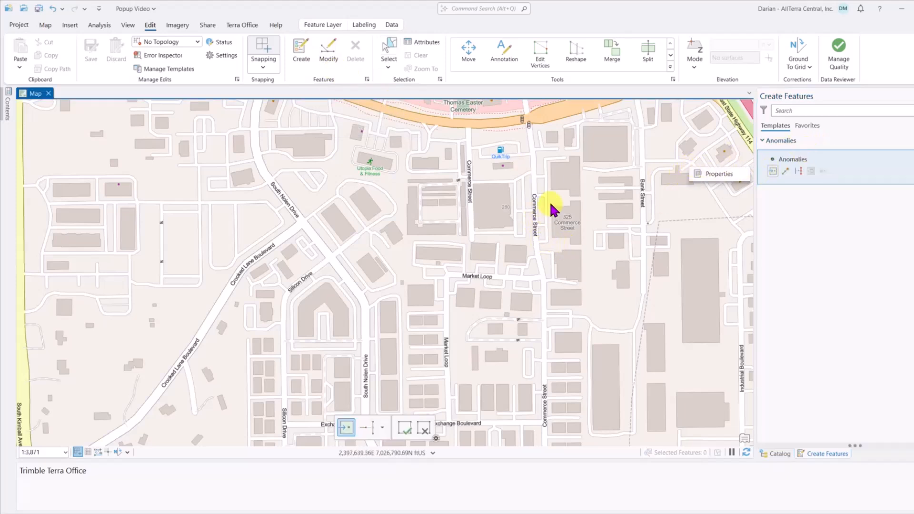
click(772, 172)
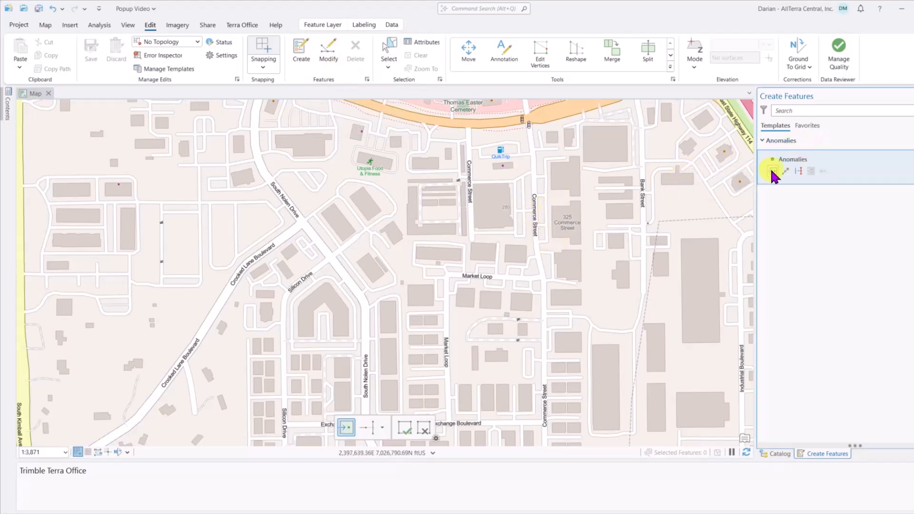
click(555, 200)
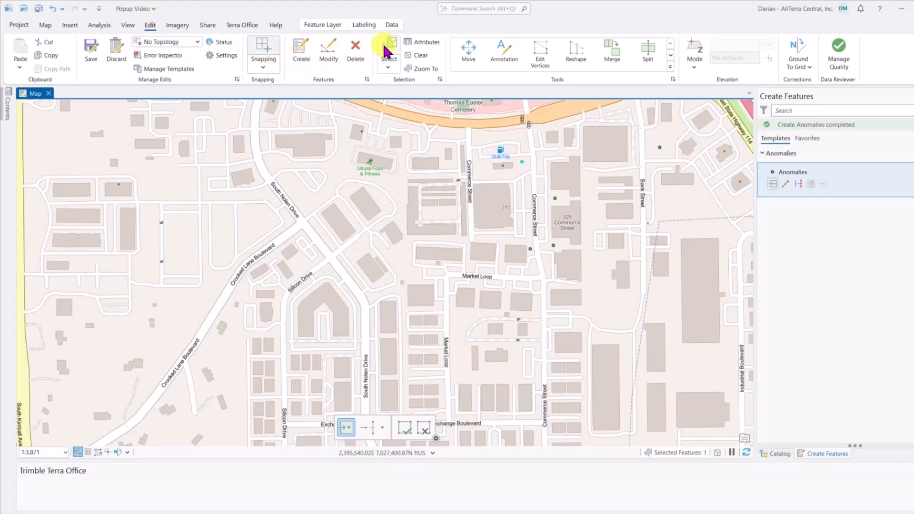
click(386, 48)
- Give the first anomaly points FID values 1 and 2 in the Attributes pane
click(422, 42)
click(832, 280)
text(1)
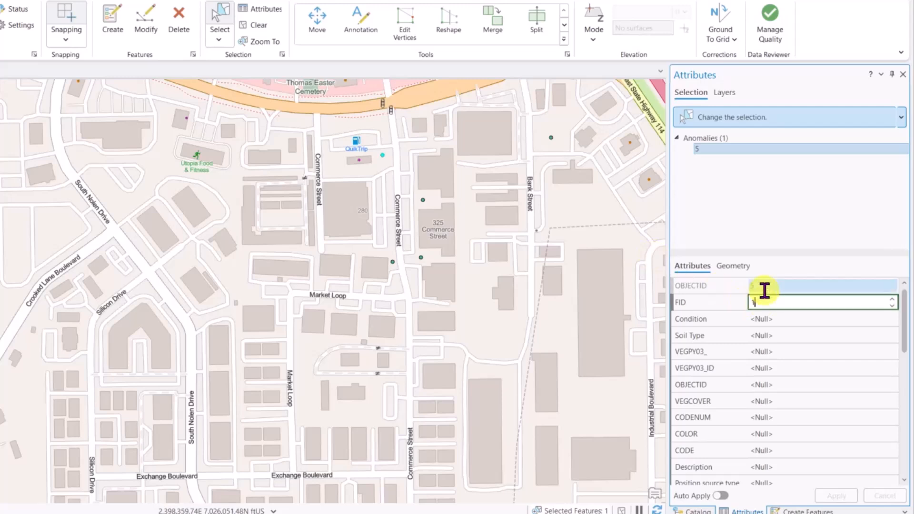
key(Return)
click(733, 266)
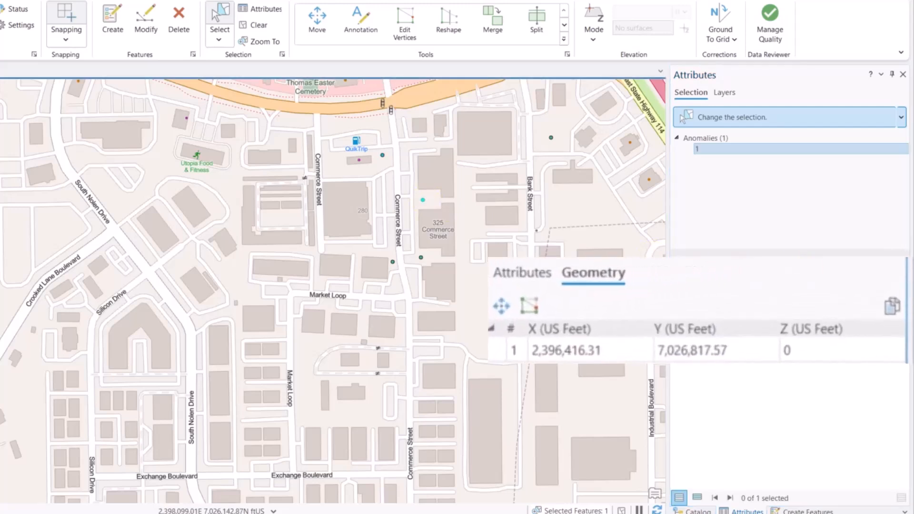
click(692, 265)
click(852, 302)
text(2)
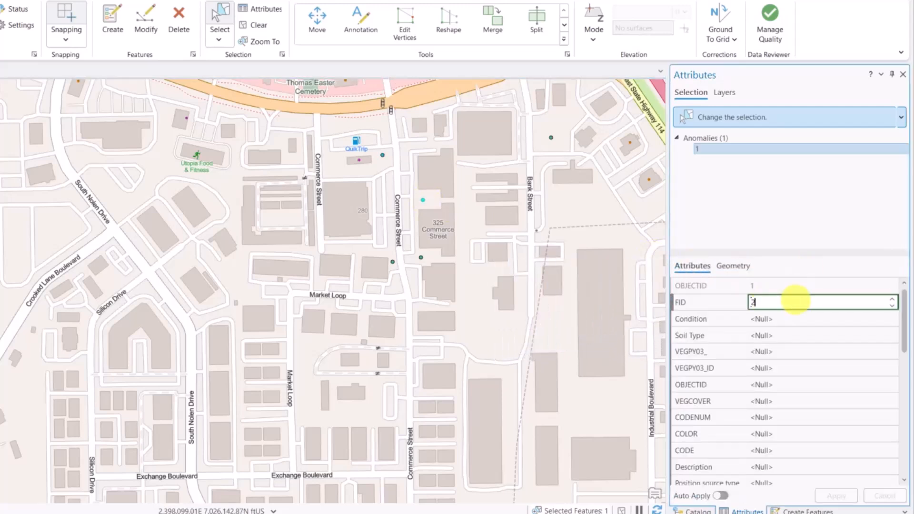
key(Return)
- Select the remaining anomaly points and set the fourth point's FID to 5
click(420, 257)
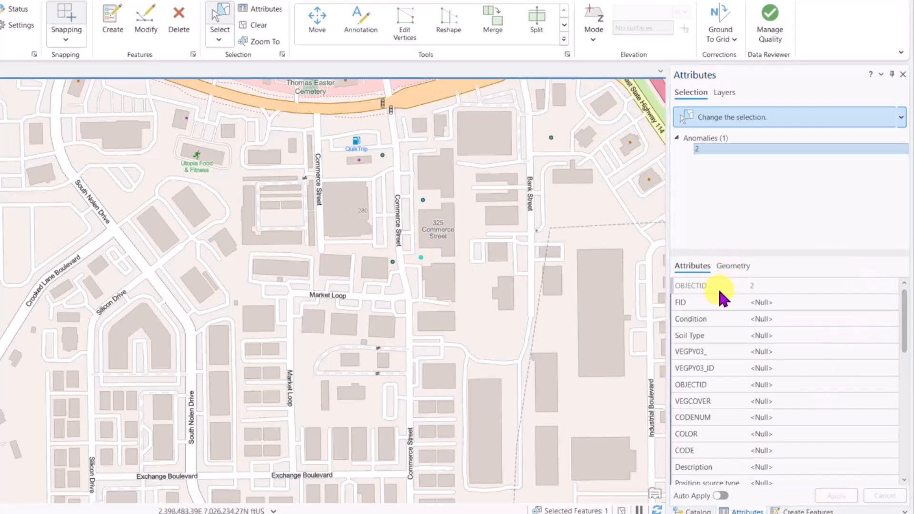
click(733, 266)
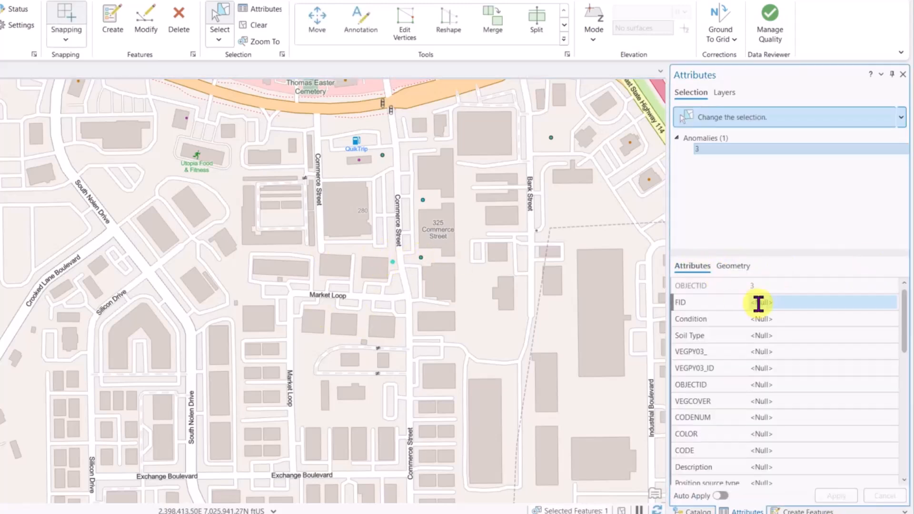
click(550, 137)
click(751, 302)
text(5)
click(836, 494)
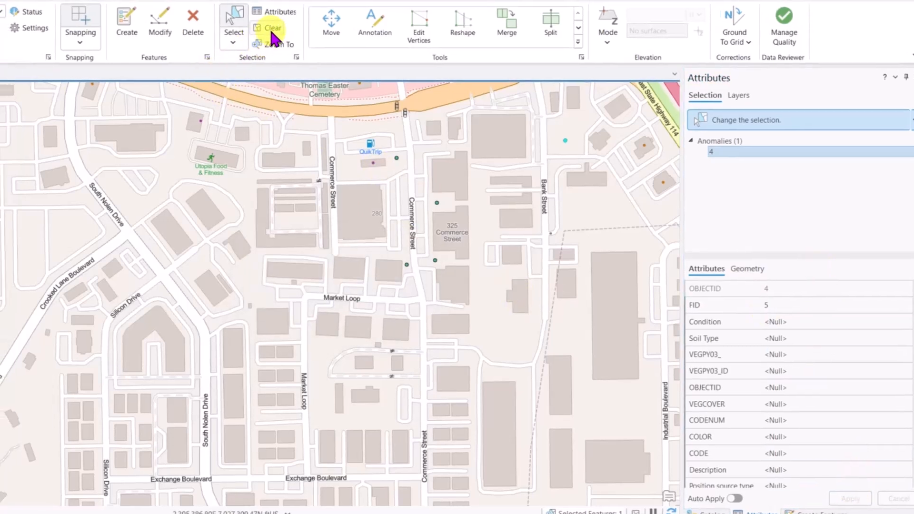
- Clear the map selection and save all edits to the Anomalies layer
click(255, 25)
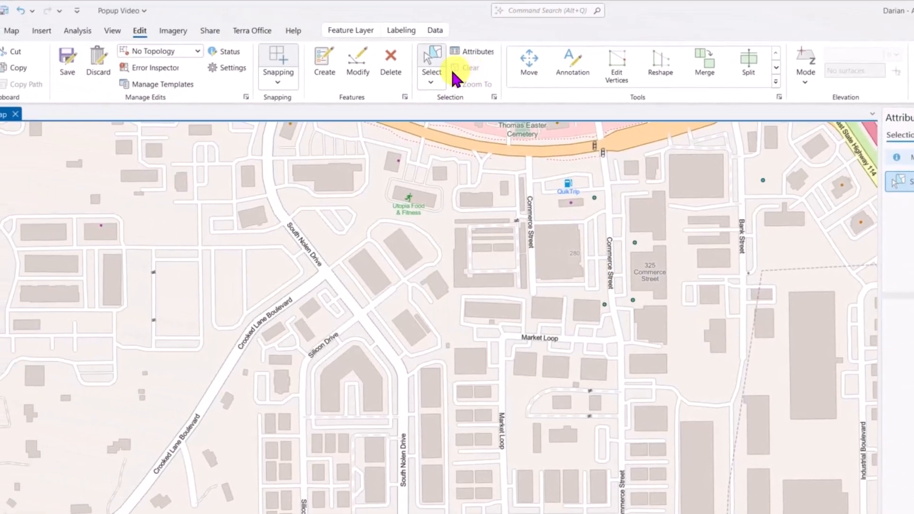
click(72, 69)
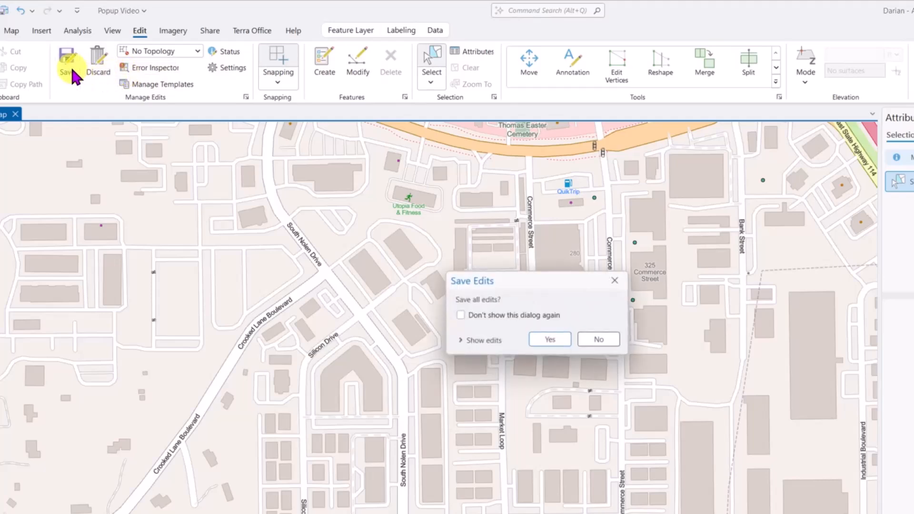
click(551, 340)
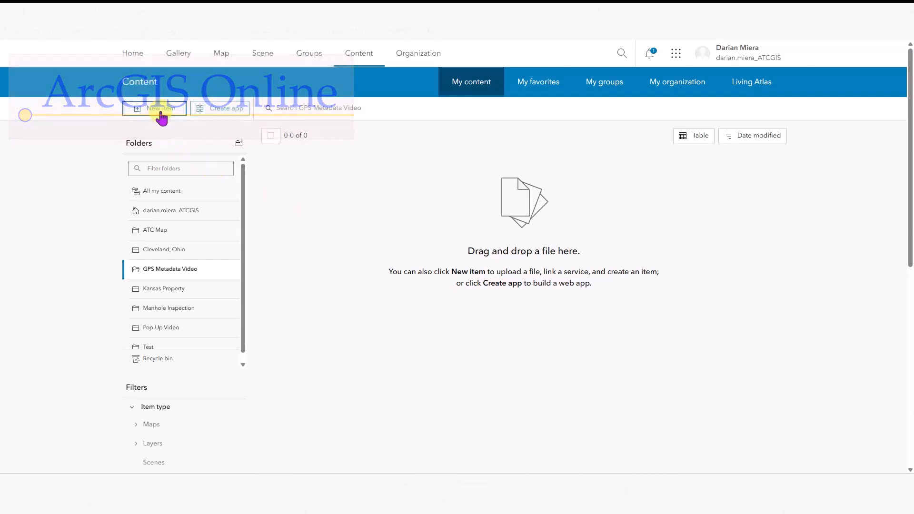
- Start a new self-defined feature layer with GPS metadata, Z- and M-values, then proceed to its title and folder
click(160, 109)
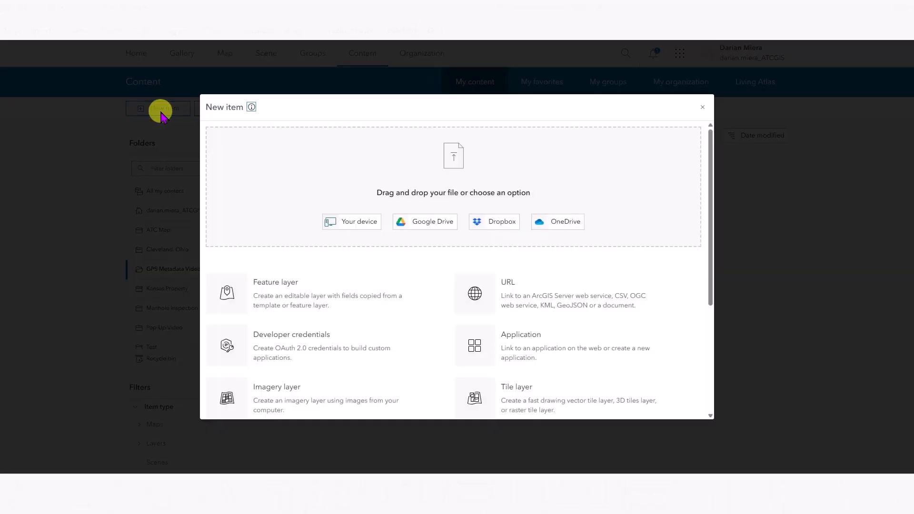
click(265, 280)
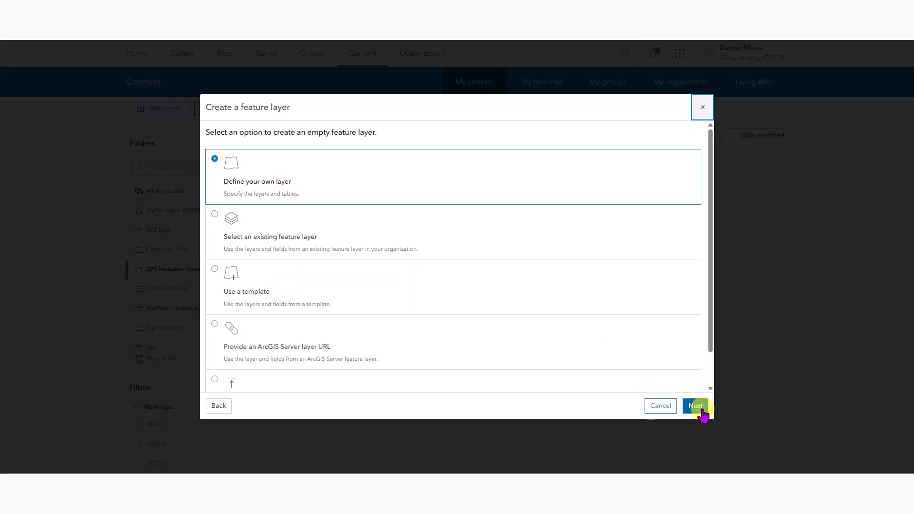
click(699, 407)
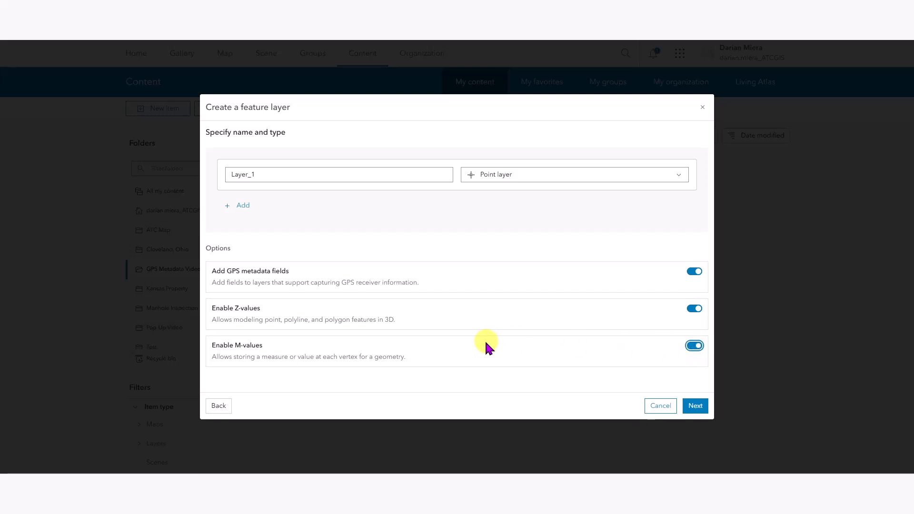
click(689, 407)
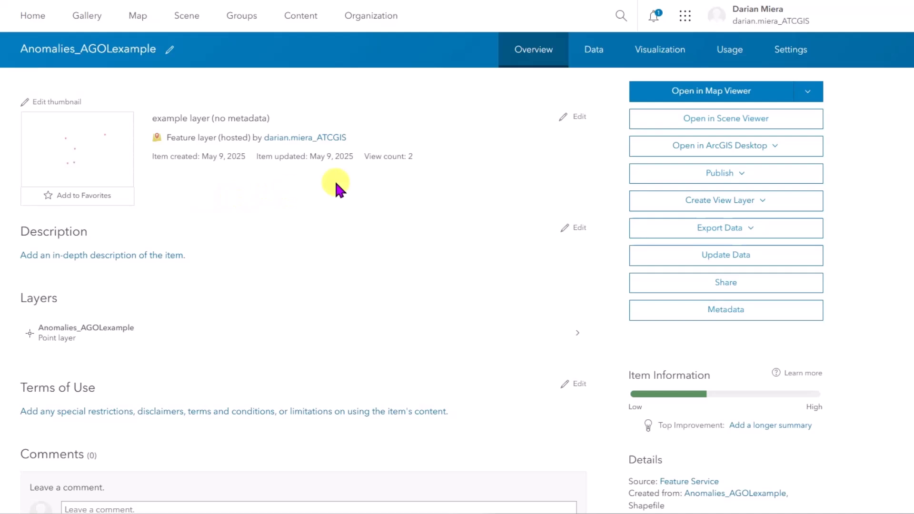
- Open Anomalies_AGOLexample's Data > Fields list and scroll through its 12 fields, which include no GPS fields
click(595, 50)
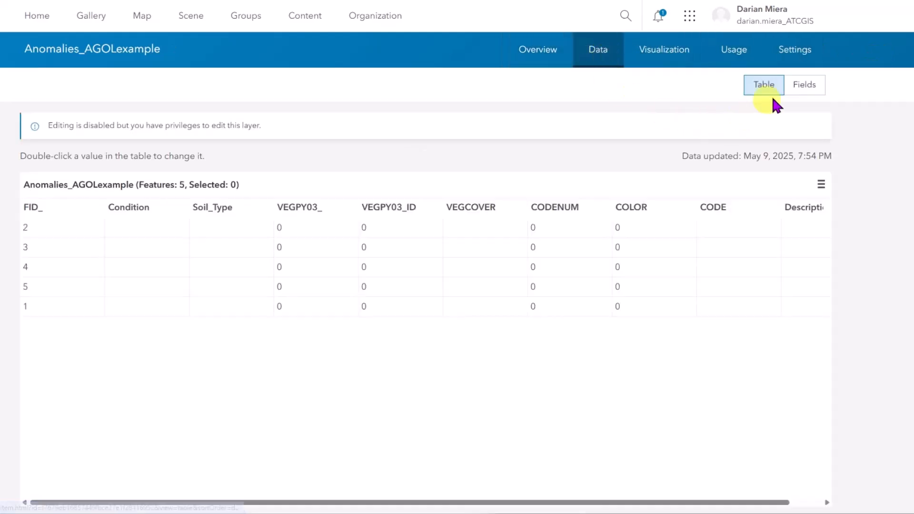
click(796, 92)
scroll(413, 288, down, 1)
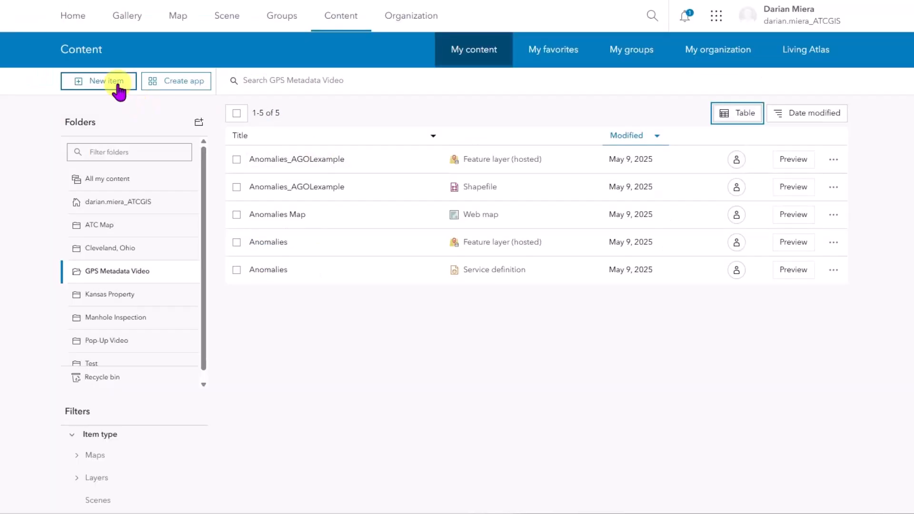
- Create a new feature layer from the existing Anomalies_AGOLexample and switch on Add GPS metadata fields
click(119, 87)
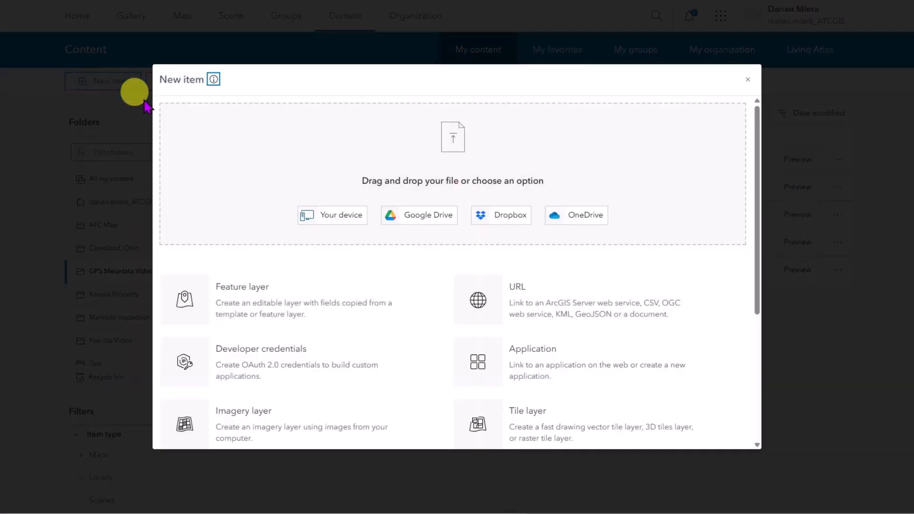
click(234, 319)
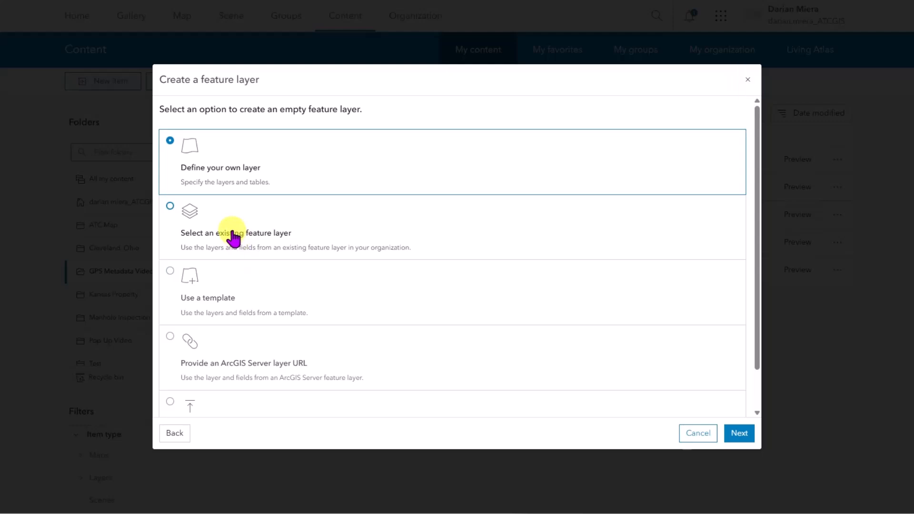
click(233, 238)
click(733, 433)
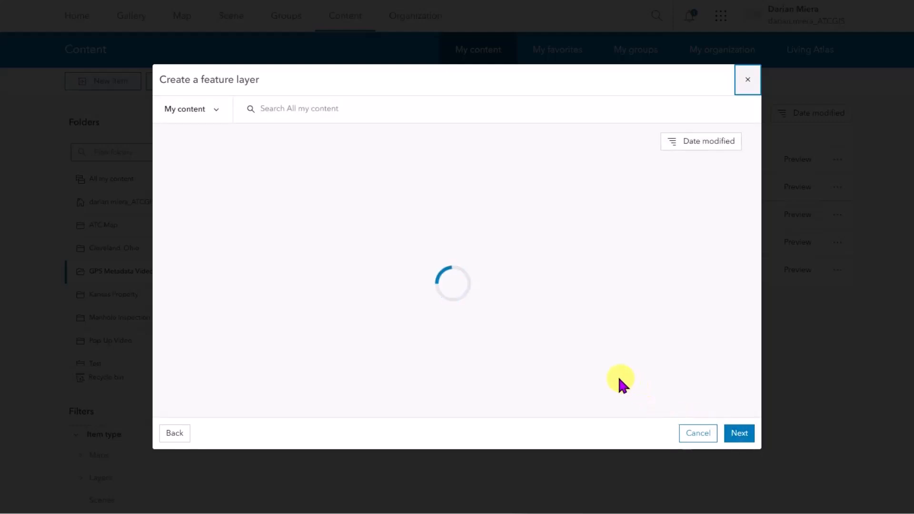
click(255, 200)
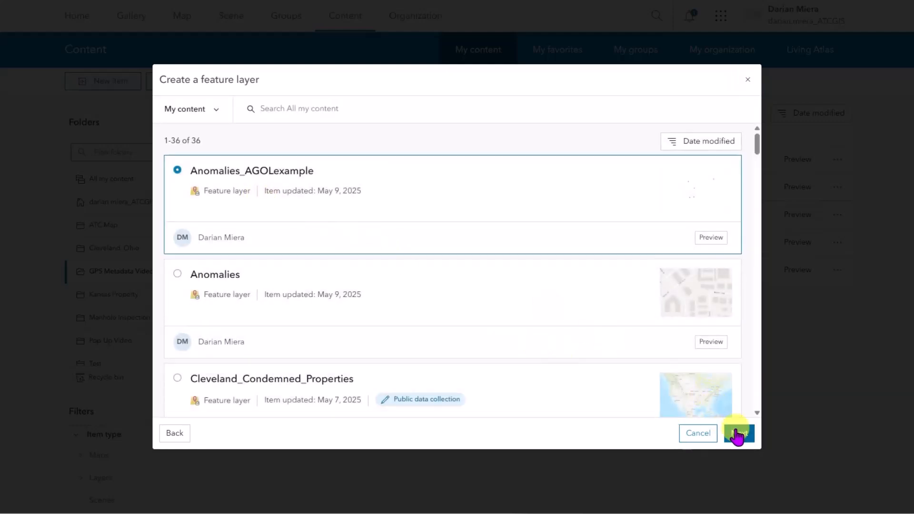
click(738, 433)
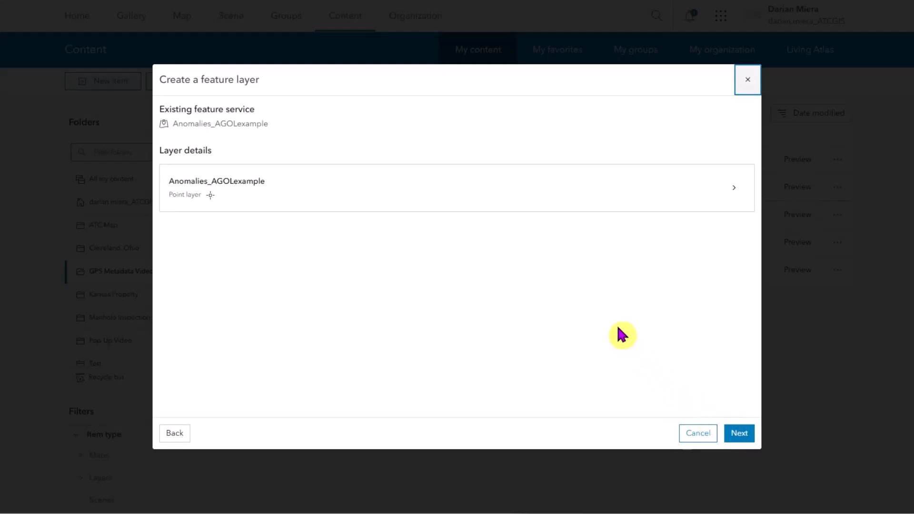
click(737, 435)
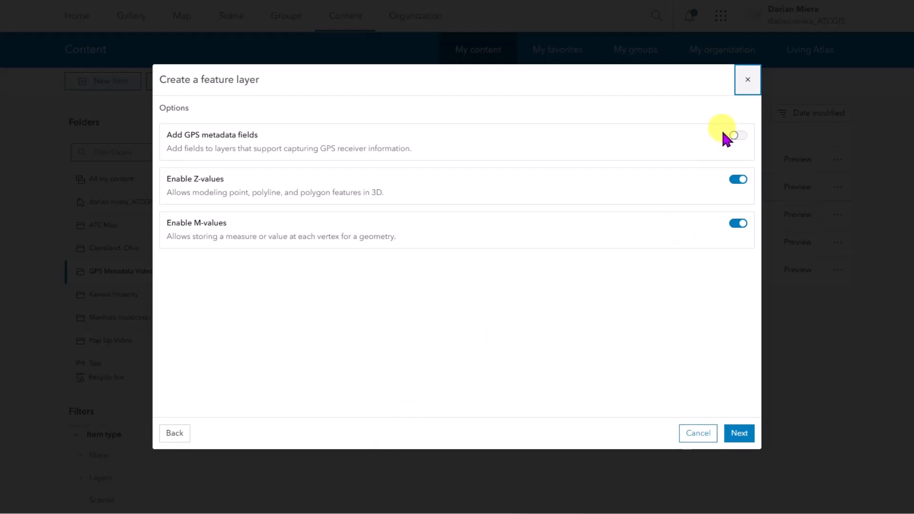
click(737, 135)
- Title the layer 'Anomalies with metadata', change its summary to 'example layer (metadata)', and save
click(739, 434)
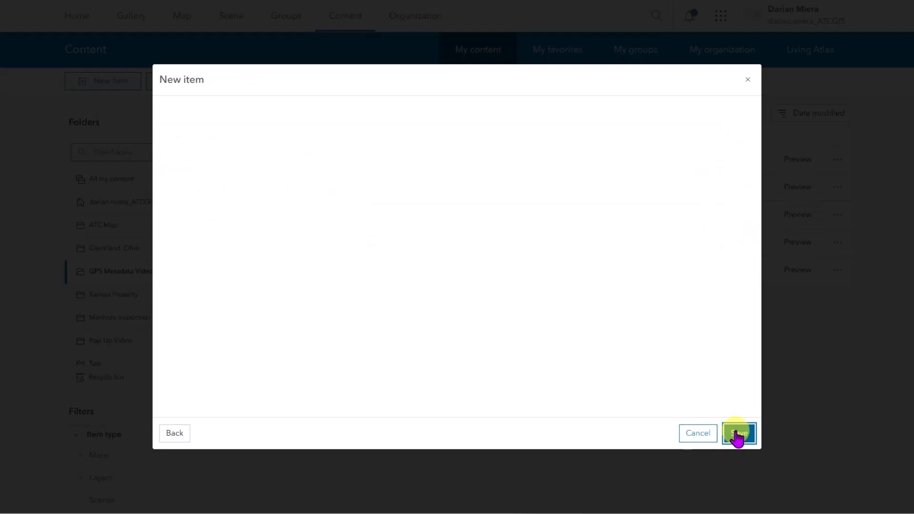
click(467, 129)
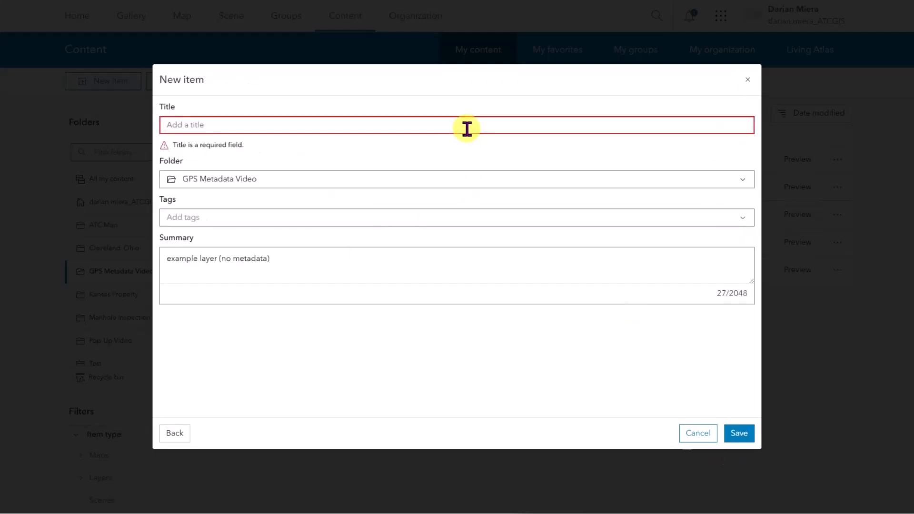
text(Anol)
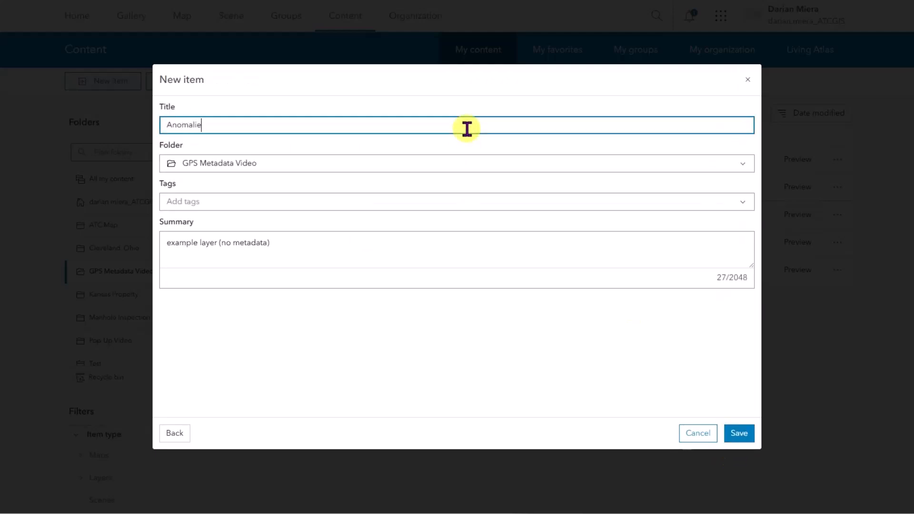
click(371, 241)
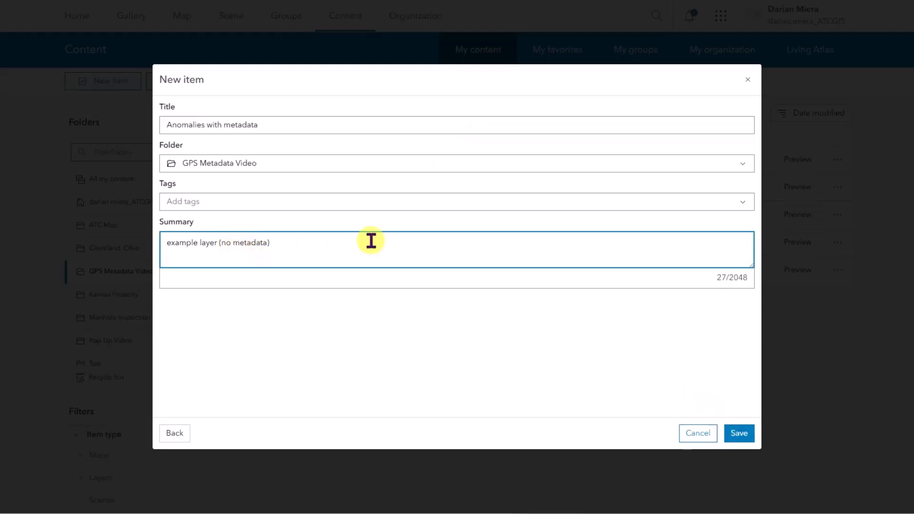
key(Left)
key(Left)
key(Left)
key(Left)
key(Left)
key(Left)
key(Left)
key(Left)
key(Left)
key(BackSpace)
key(BackSpace)
key(BackSpace)
click(733, 433)
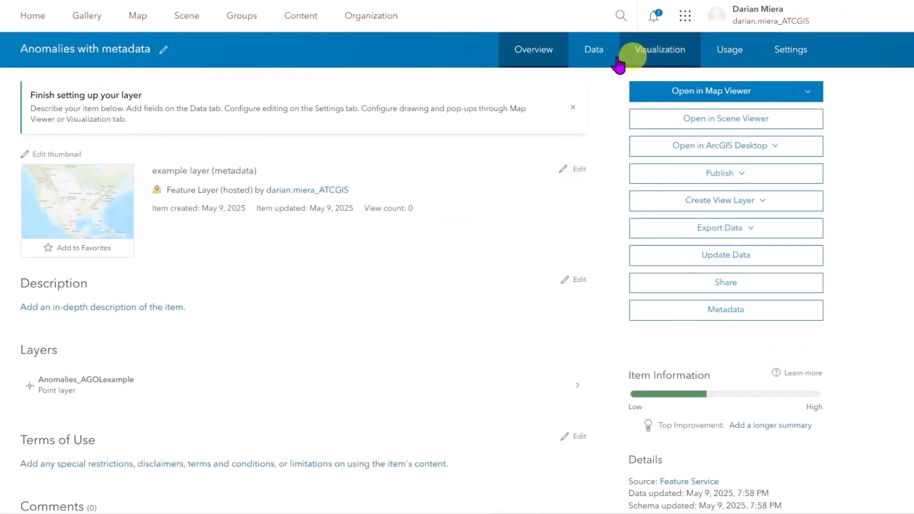
- Scroll the new layer's 34 fields under Data > Fields to check the esrignss metadata fields
click(595, 53)
click(791, 89)
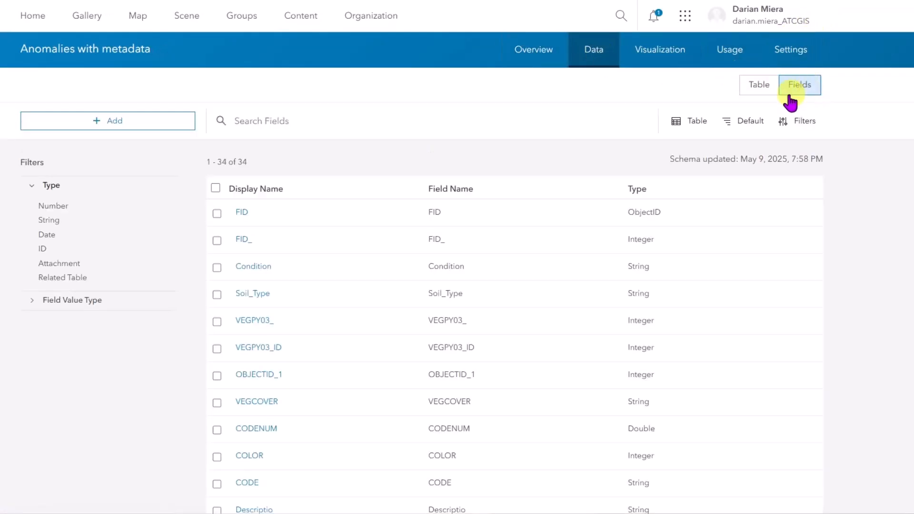
scroll(338, 440, down, 10)
scroll(354, 435, down, 2)
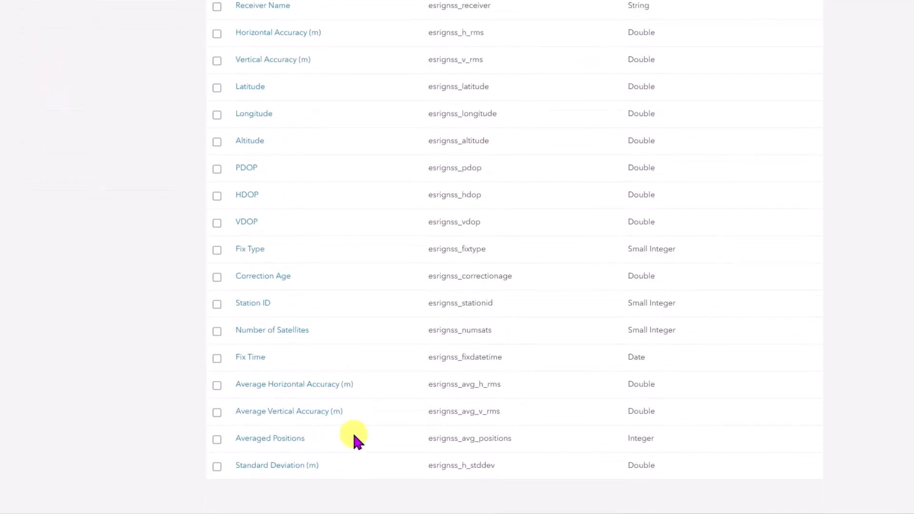
scroll(354, 435, up, 12)
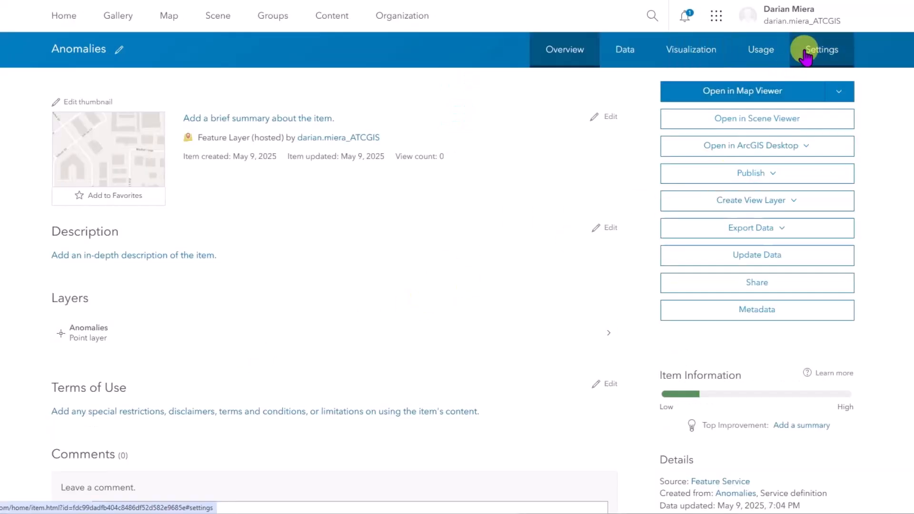
- Turn on public data collection, editing and sync for the Anomalies layer
click(805, 53)
click(66, 383)
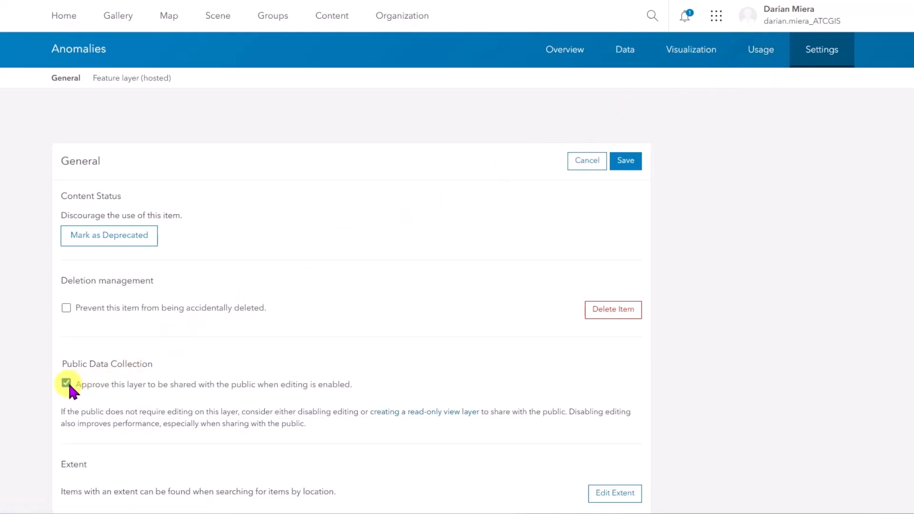
scroll(98, 394, down, 7)
click(66, 329)
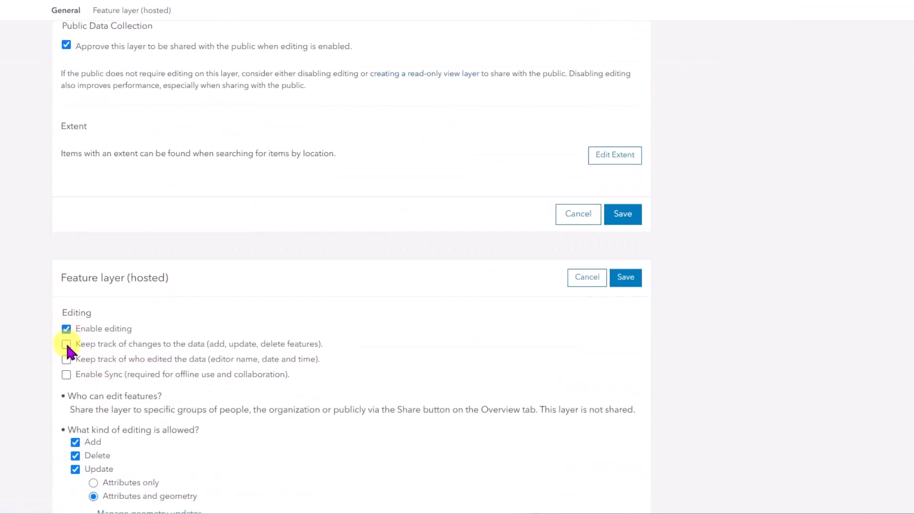
click(67, 375)
- Save the layer settings and open Anomalies Map in Field Maps Designer
scroll(96, 389, down, 1)
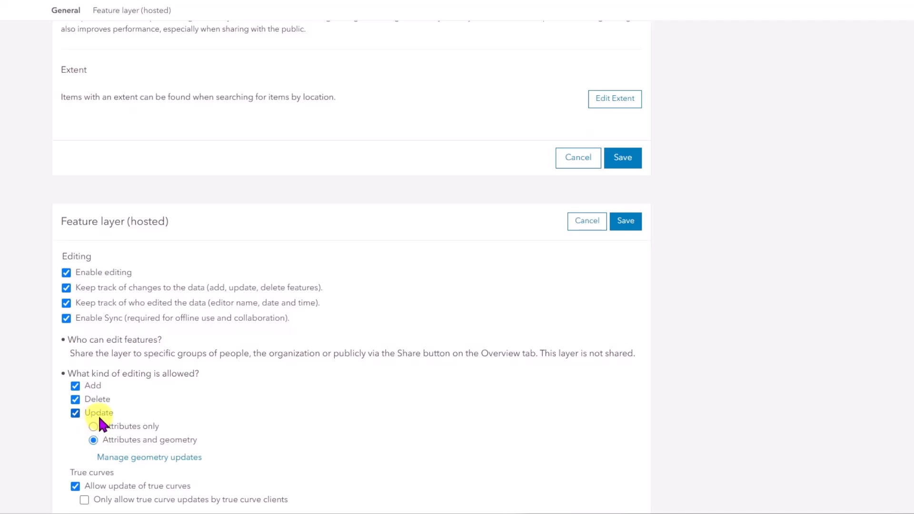
scroll(101, 421, down, 12)
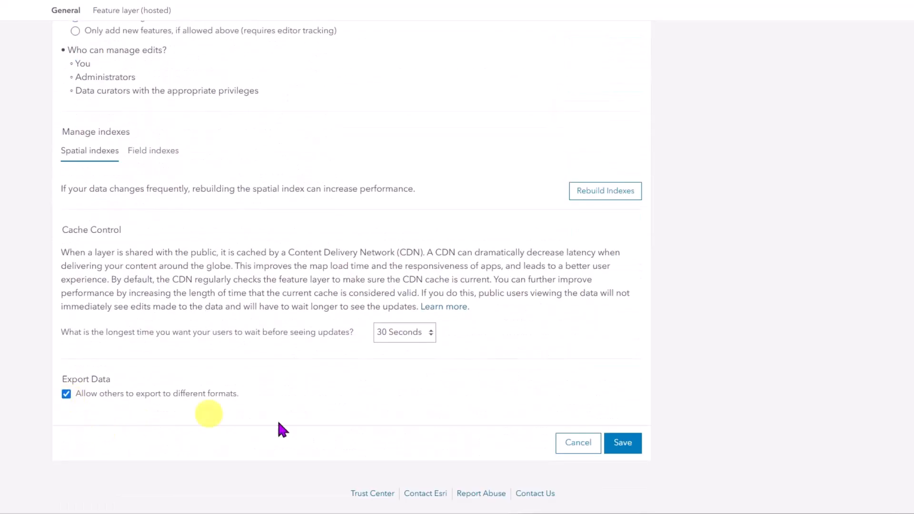
click(622, 443)
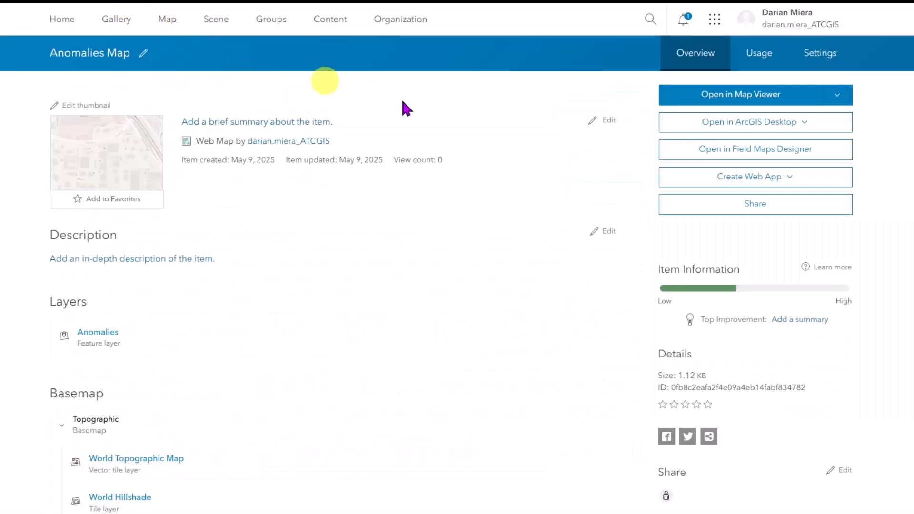
click(696, 160)
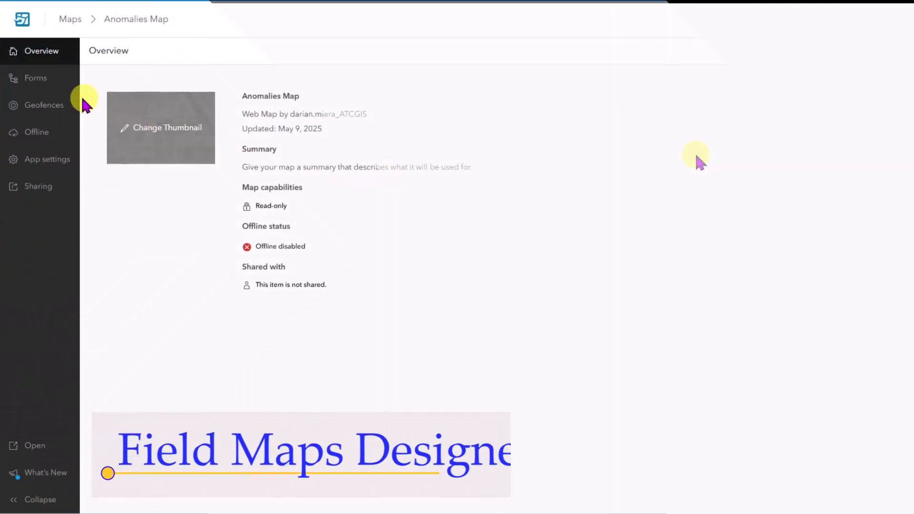
- Open the Anomalies layer's form and select its Condition field
click(46, 80)
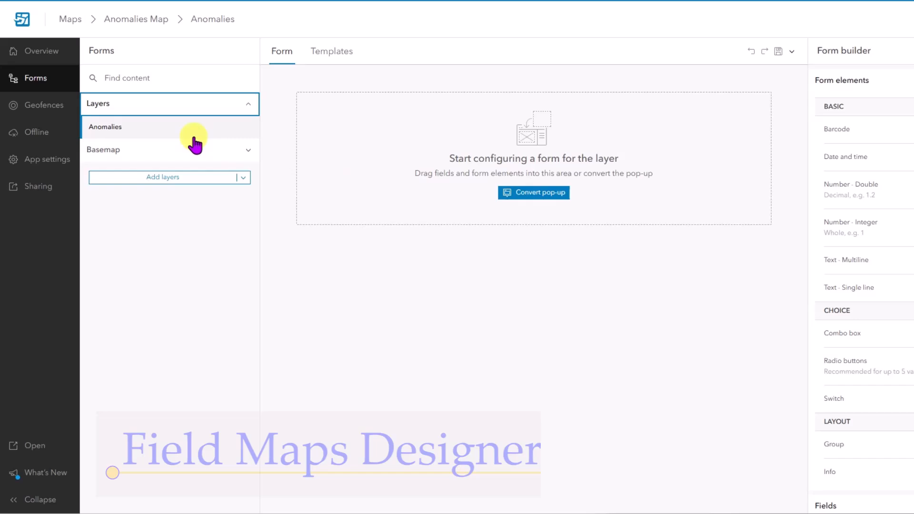
click(191, 133)
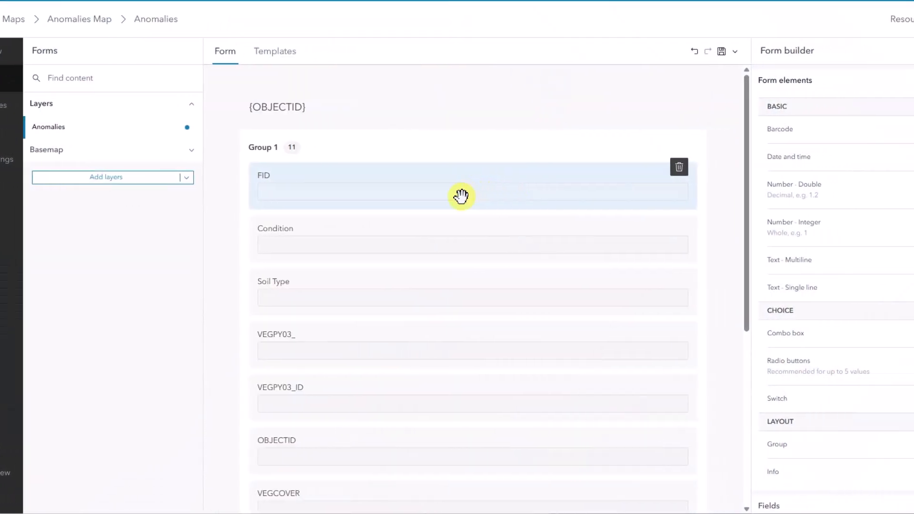
scroll(461, 195, down, 3)
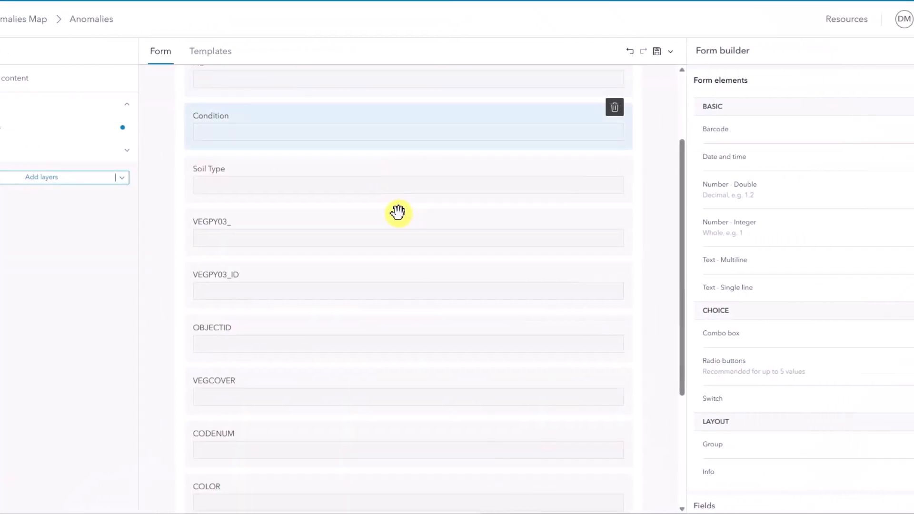
click(354, 130)
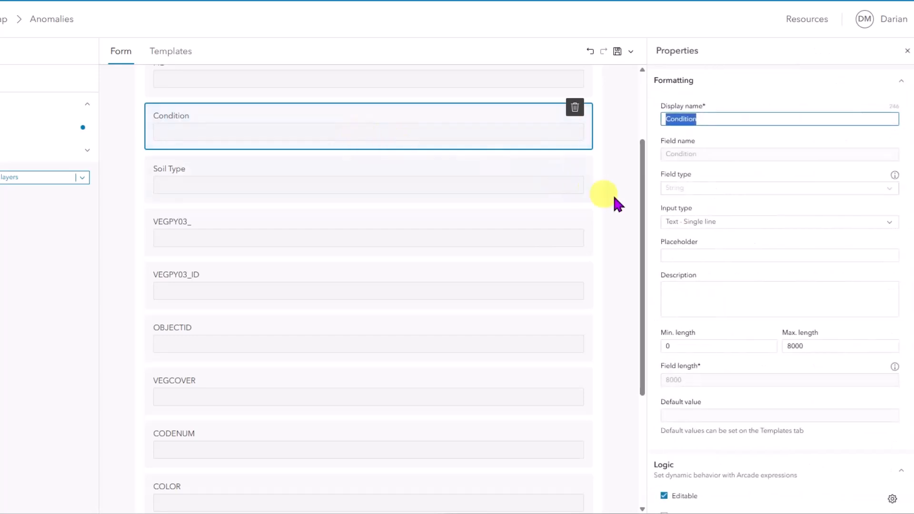
- Make Condition a combo box with the values Good and Bad, then save the form
click(890, 223)
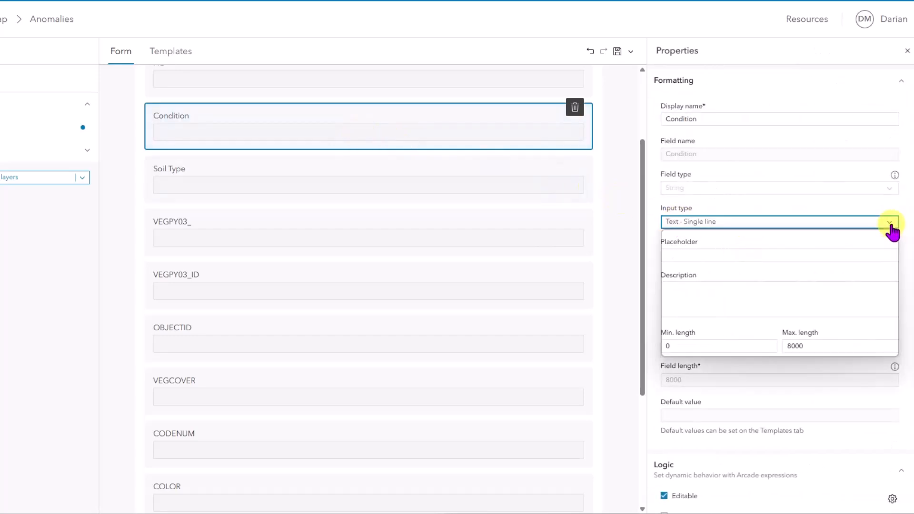
click(737, 317)
click(750, 333)
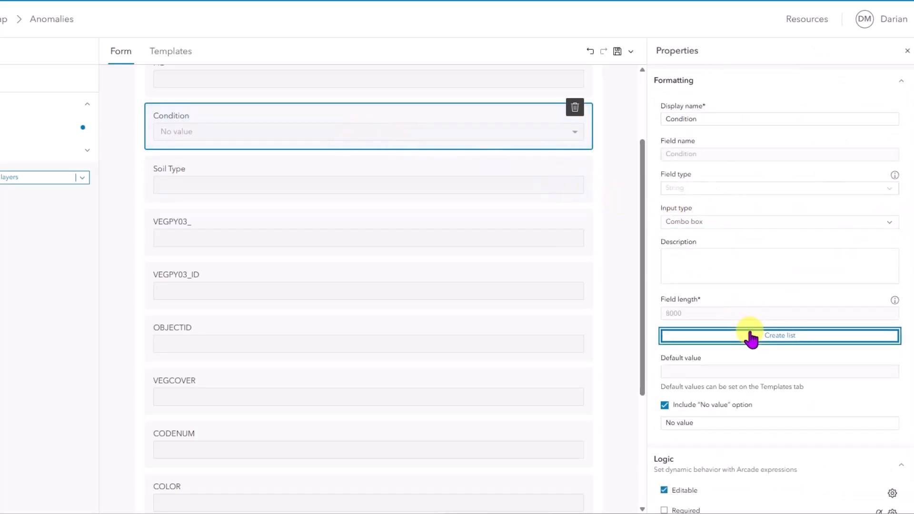
click(265, 249)
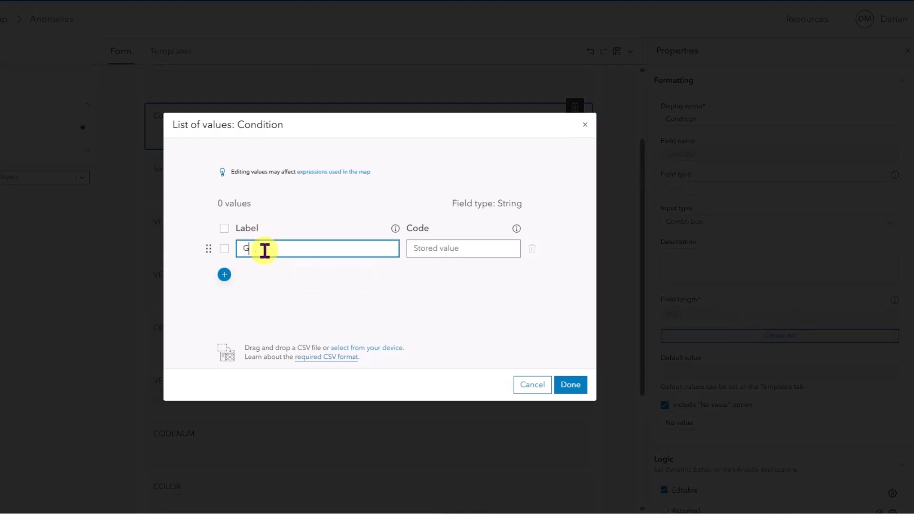
click(225, 275)
text(Bad)
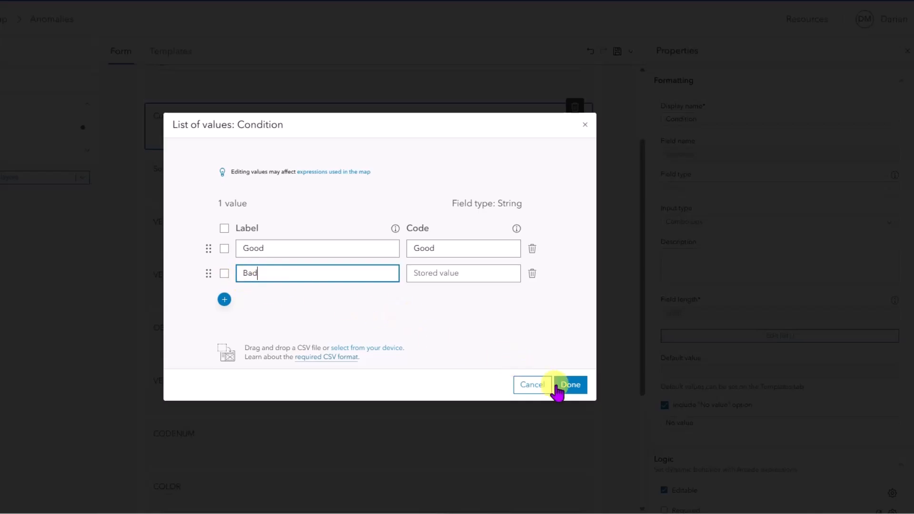
click(557, 386)
click(616, 52)
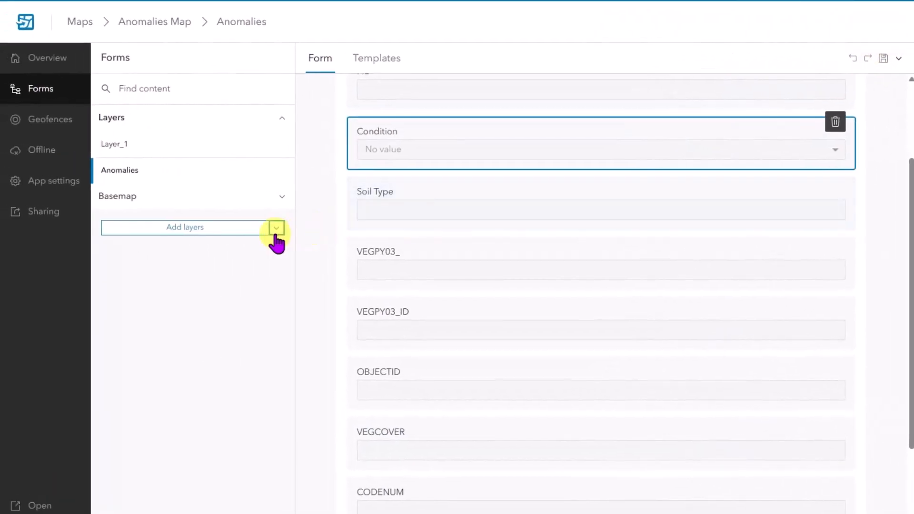
- Create a new point layer named 1234 that collects GPS metadata, z-values and m-values
click(276, 228)
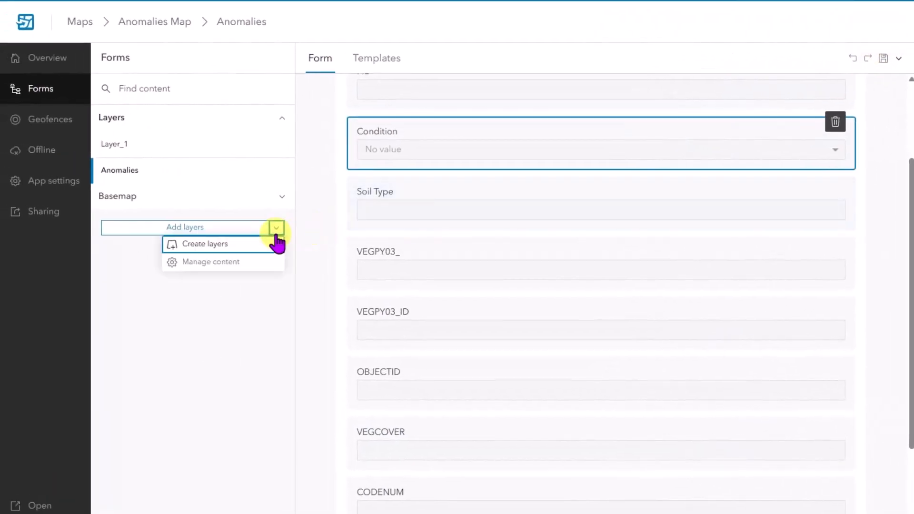
click(277, 243)
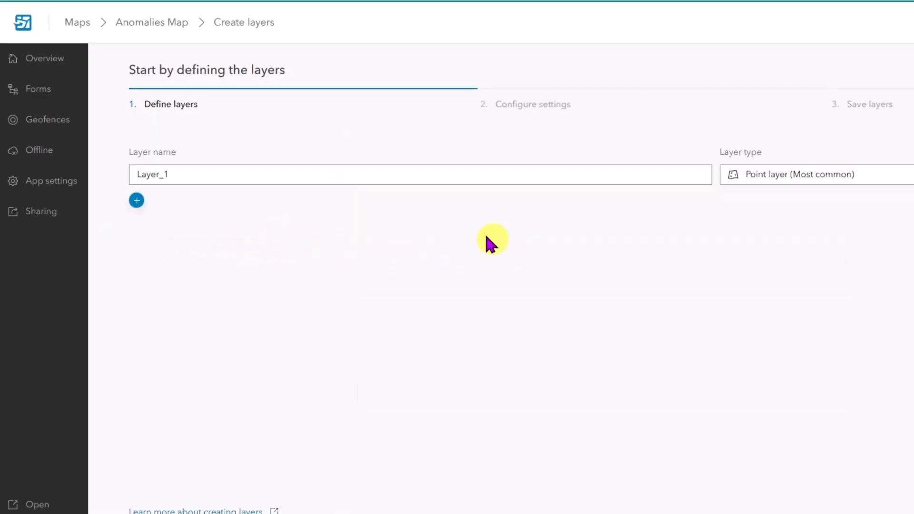
key(BackSpace)
key(BackSpace)
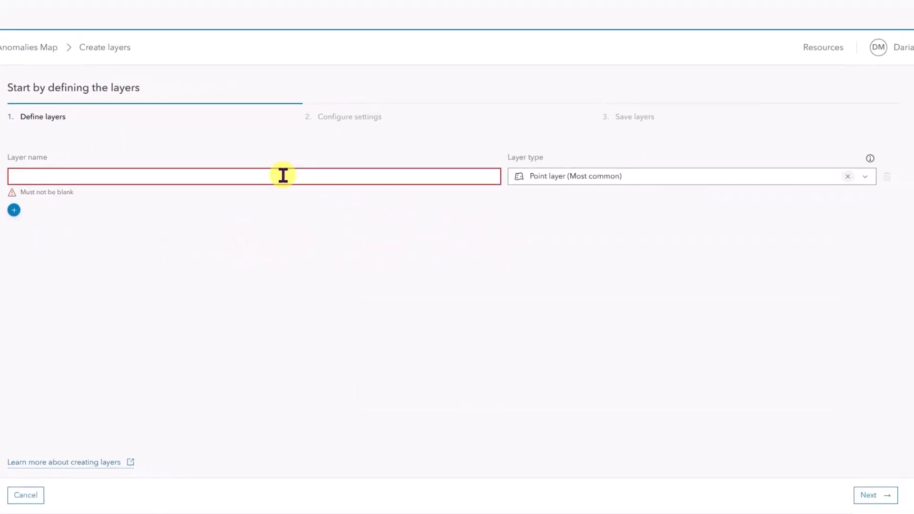
text(1234)
click(867, 496)
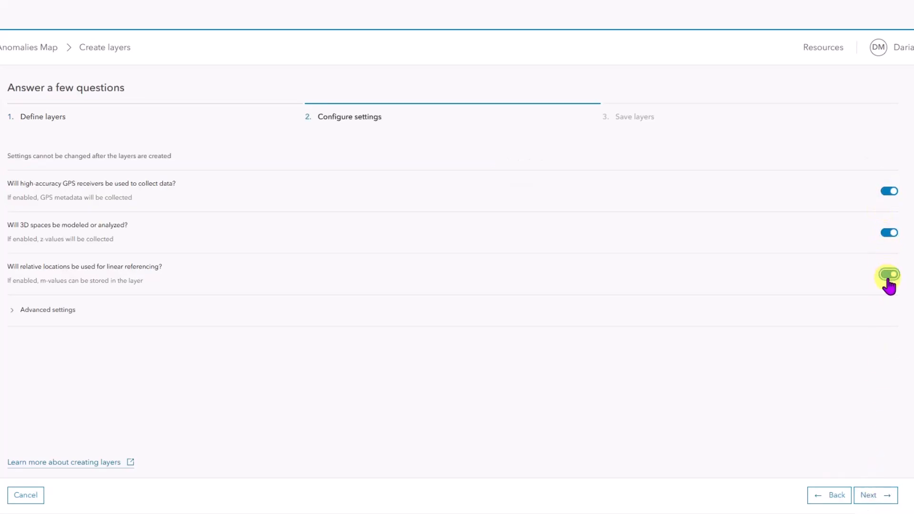
click(874, 495)
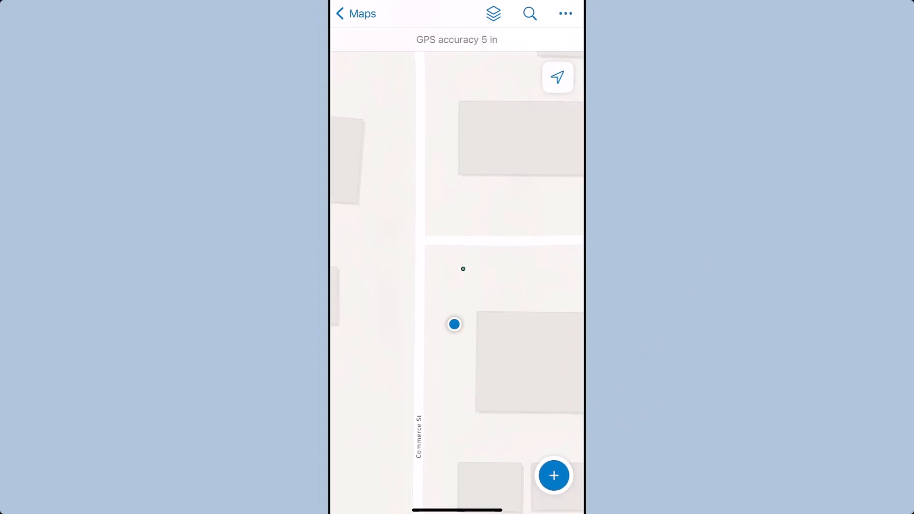
- Use compass guidance to reach anomaly point 9 and view its still-empty GPS metadata fields
click(463, 269)
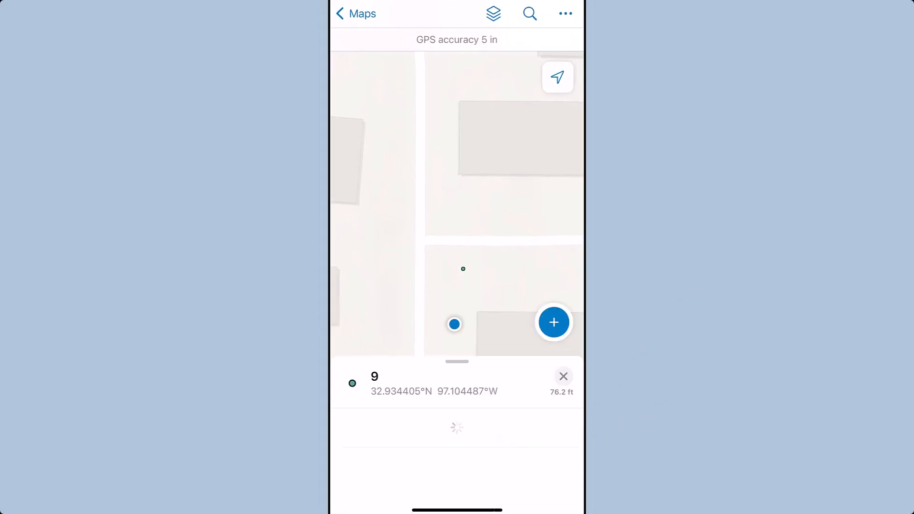
click(565, 480)
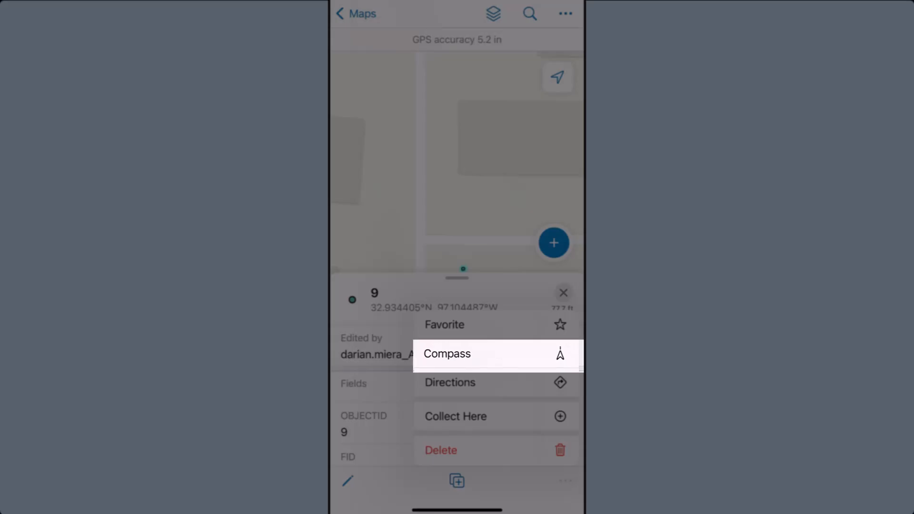
click(498, 354)
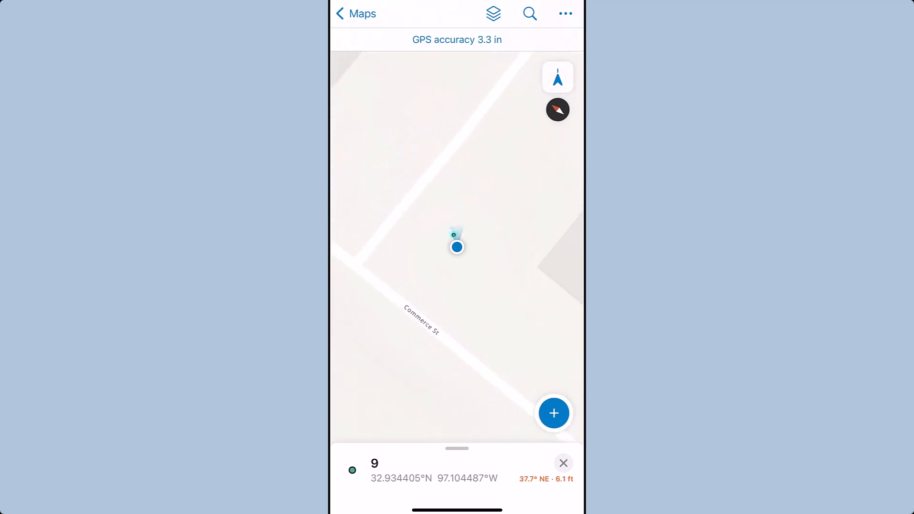
drag(457, 448, 457, 311)
scroll(457, 286, down, 15)
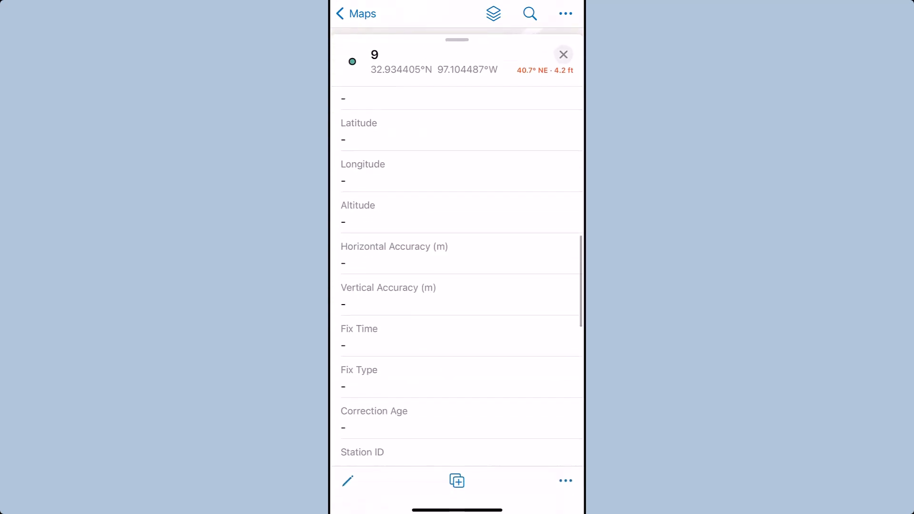
- Move point 9 to the current GNSS position and review its RTK Fixed, 25-satellite metadata
click(348, 480)
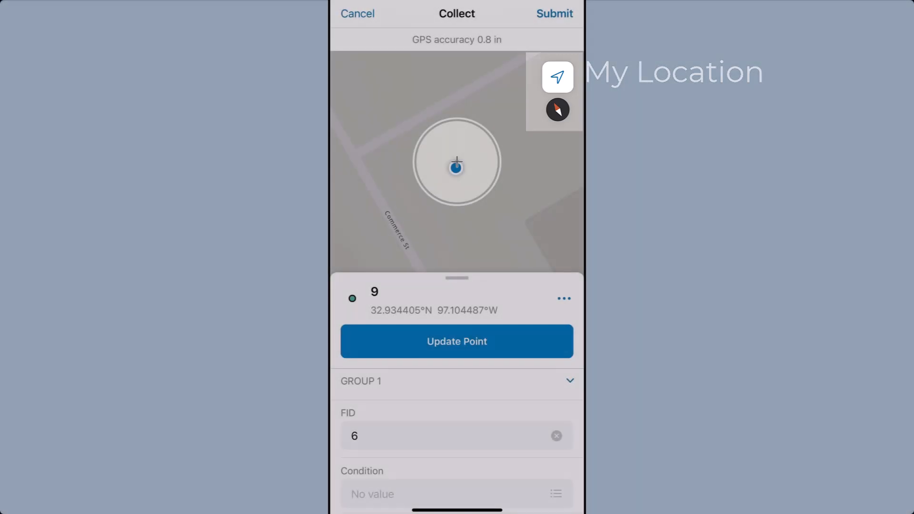
click(558, 77)
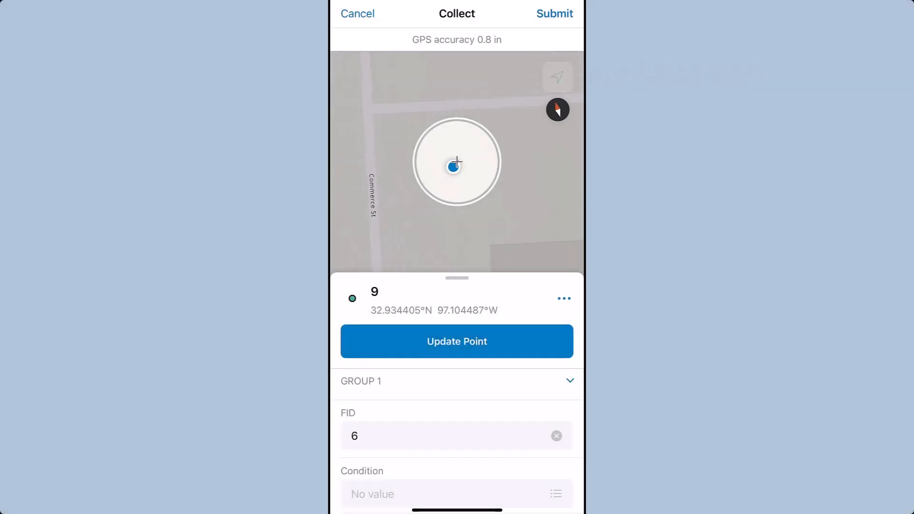
click(457, 341)
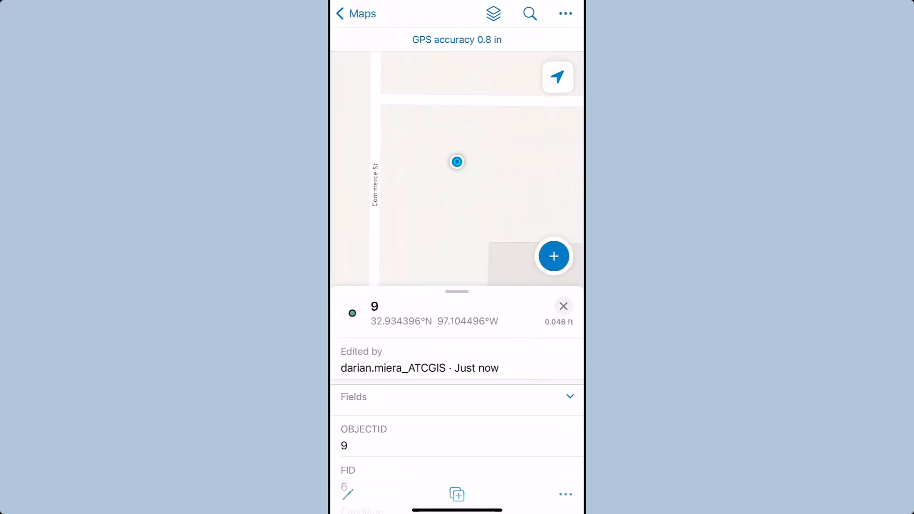
scroll(457, 381, down, 10)
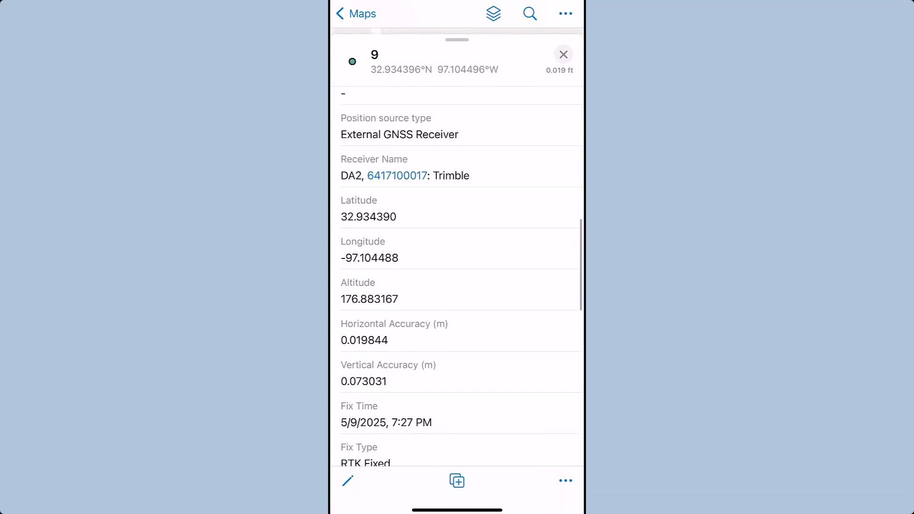
scroll(457, 276, down, 5)
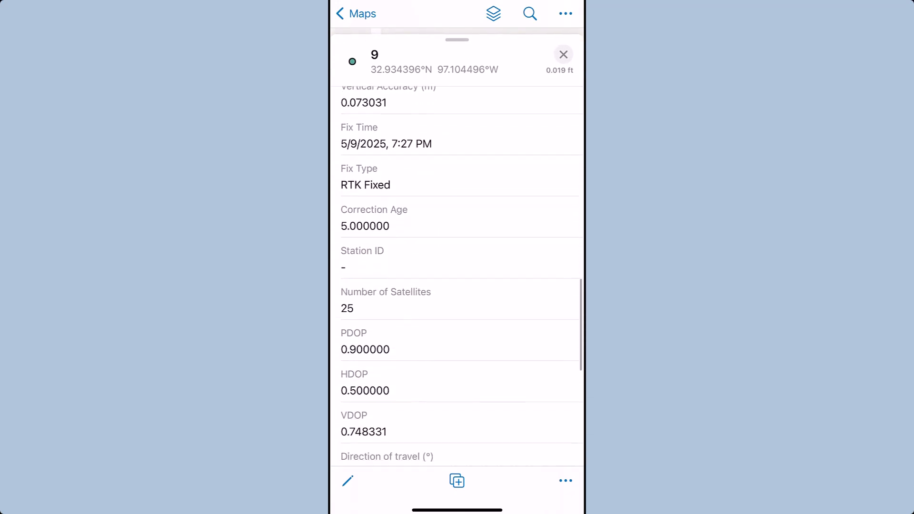